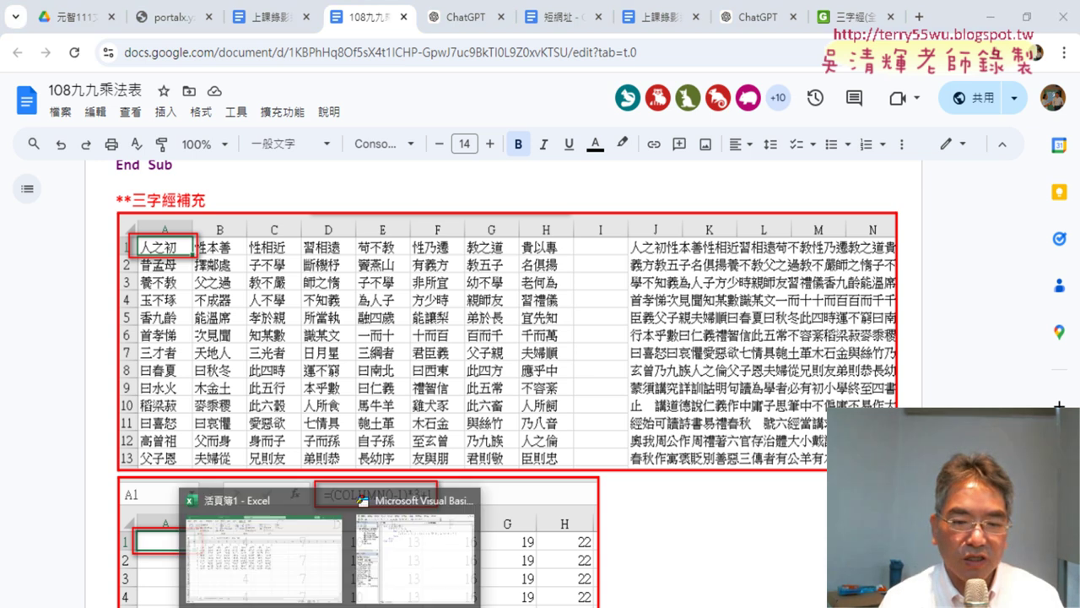
# Step: Check the 鎖定 and COLUMN&ROW sheet formulas, then open the VBA sheet's macro in Visual Basic
pyautogui.click(287, 579)
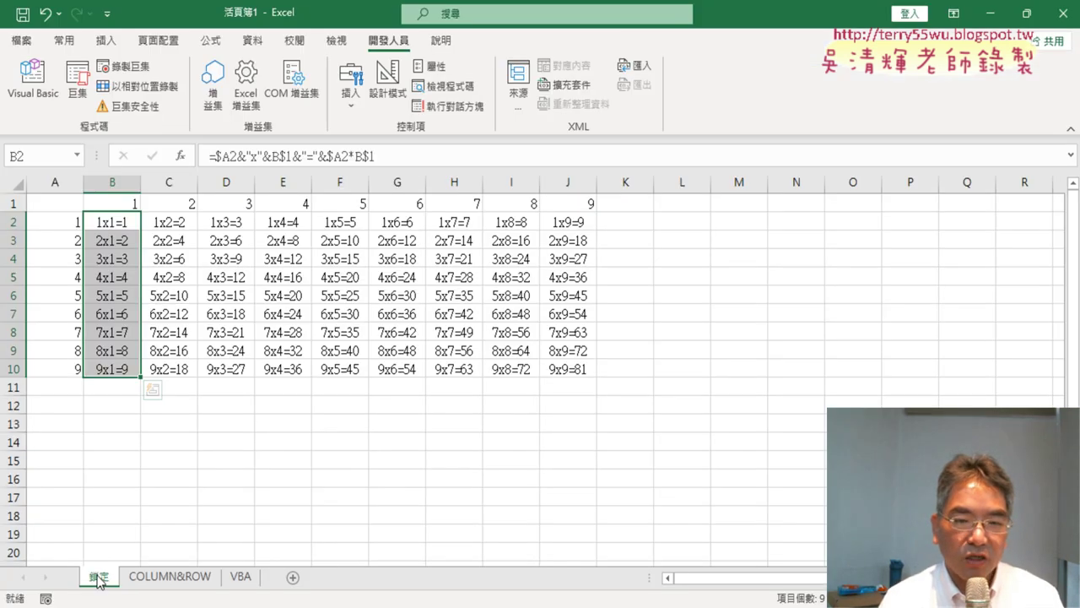
pyautogui.click(123, 221)
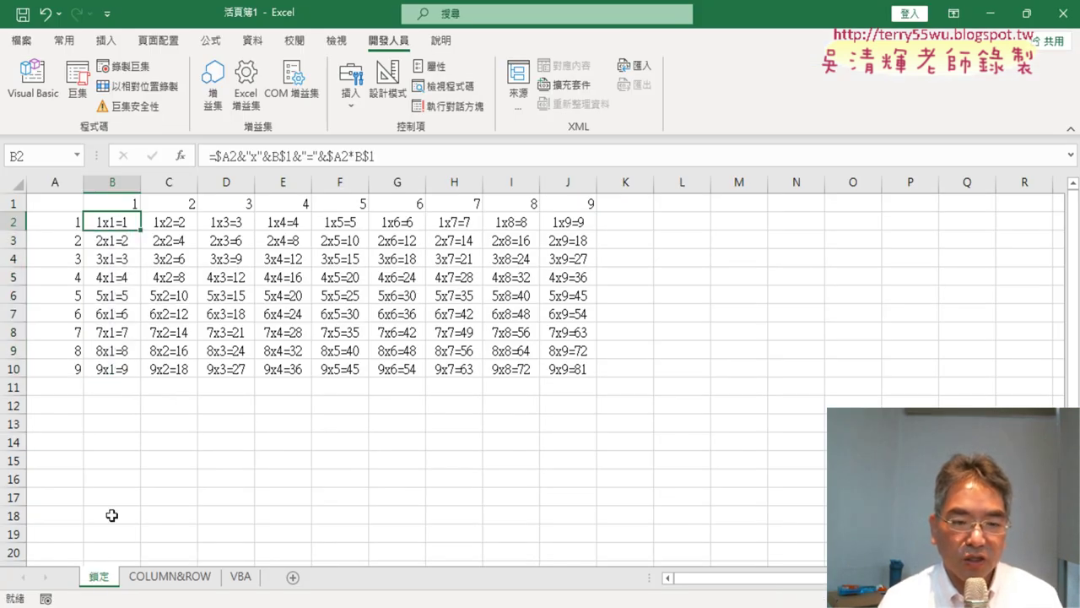
pyautogui.click(183, 579)
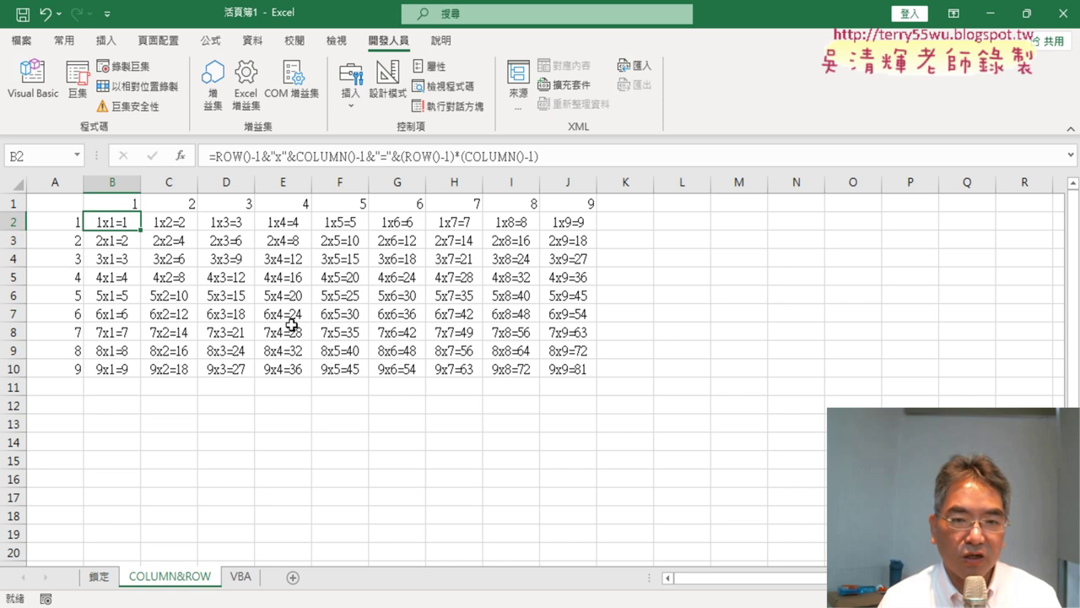
pyautogui.click(251, 579)
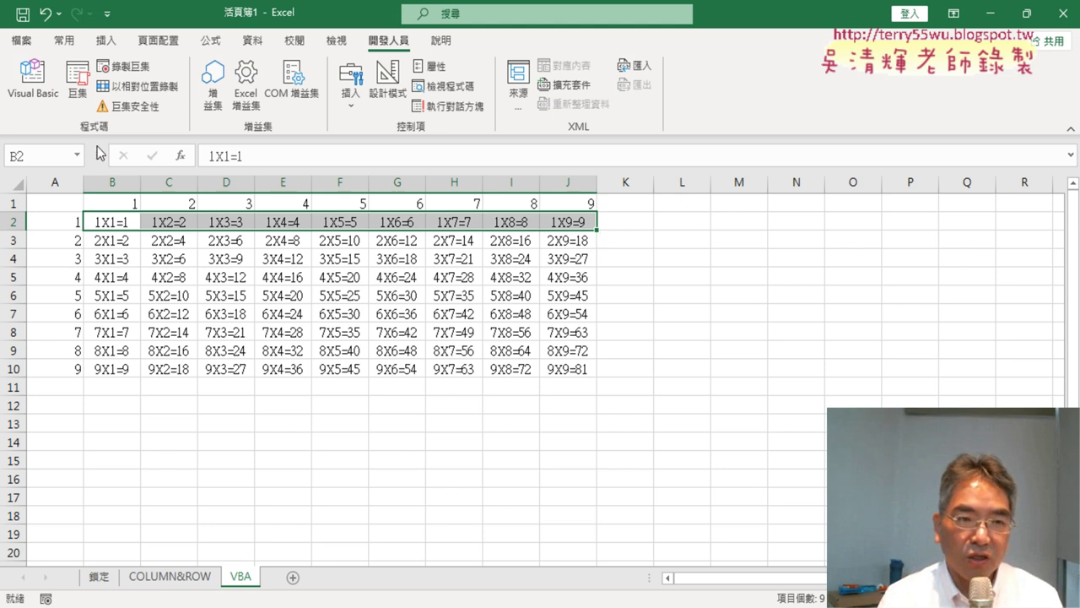
pyautogui.click(54, 99)
# Step: Move the editor aside and add an empty Sub 清除() below the 九九乘法表 macro
pyautogui.click(550, 219)
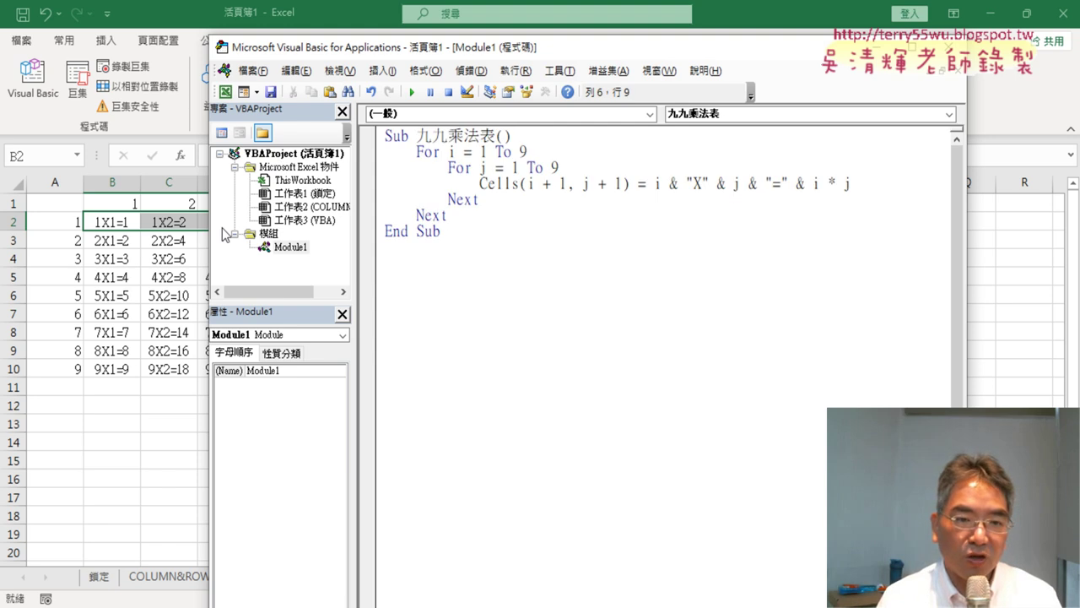
pyautogui.moveTo(461, 49); pyautogui.dragTo(874, 78)
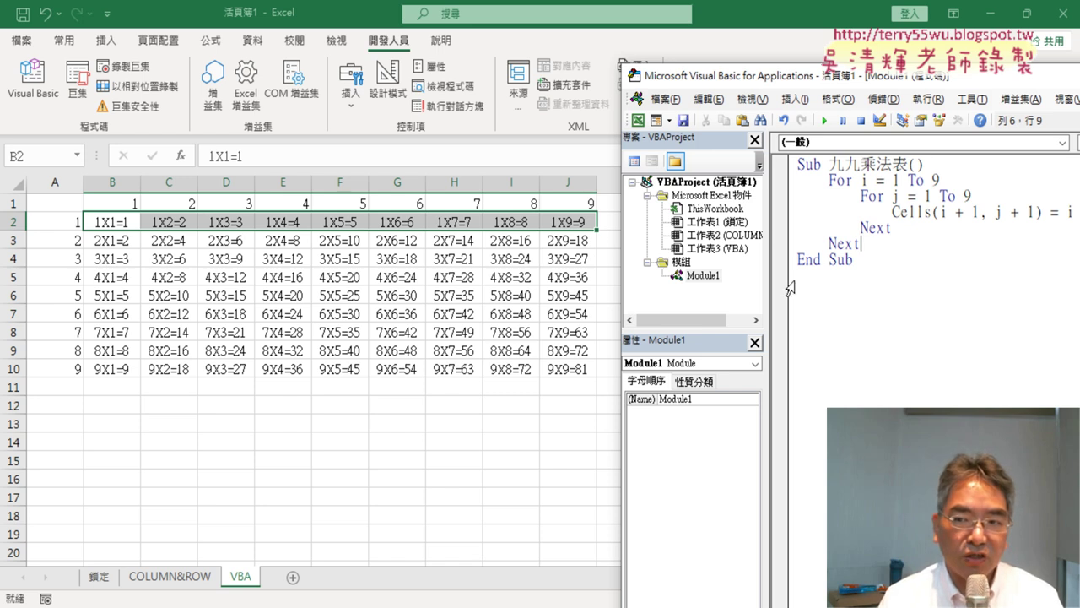
pyautogui.click(886, 284)
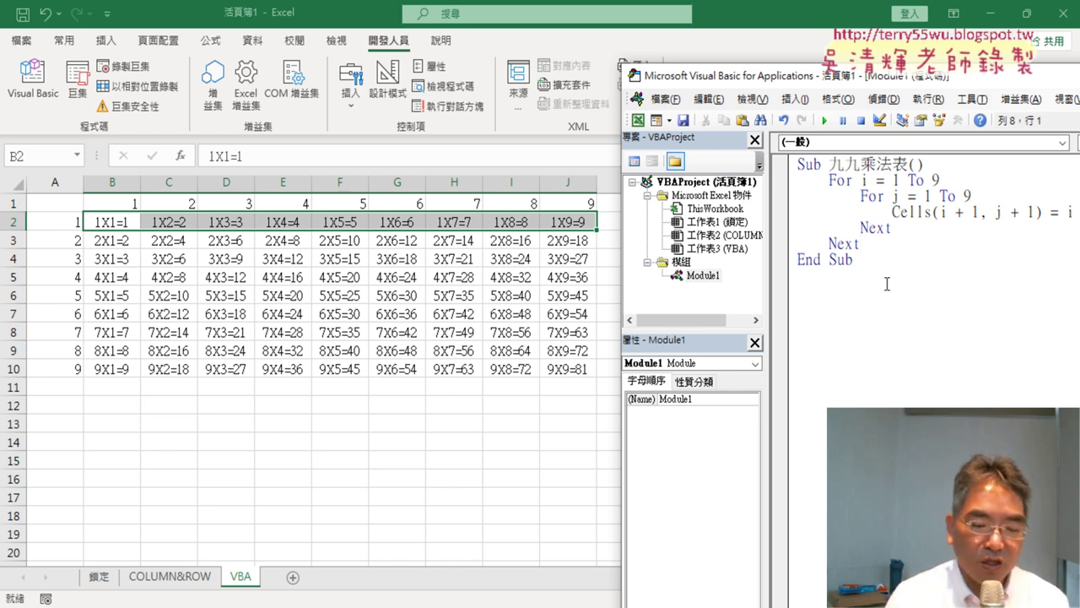
pyautogui.write('sub ')
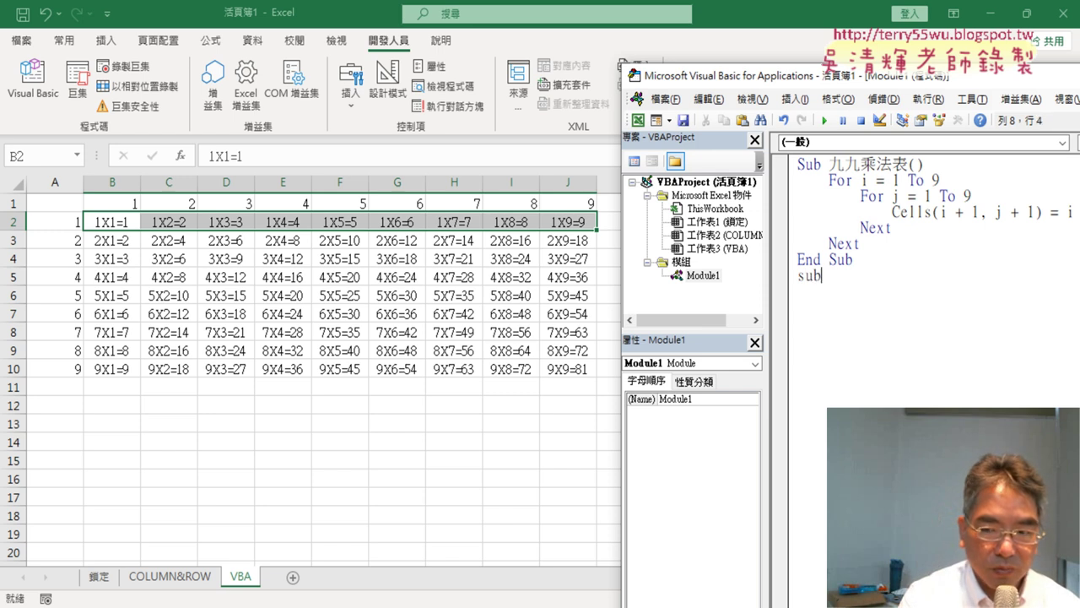
pyautogui.write('ㄑㄧㄥ ')
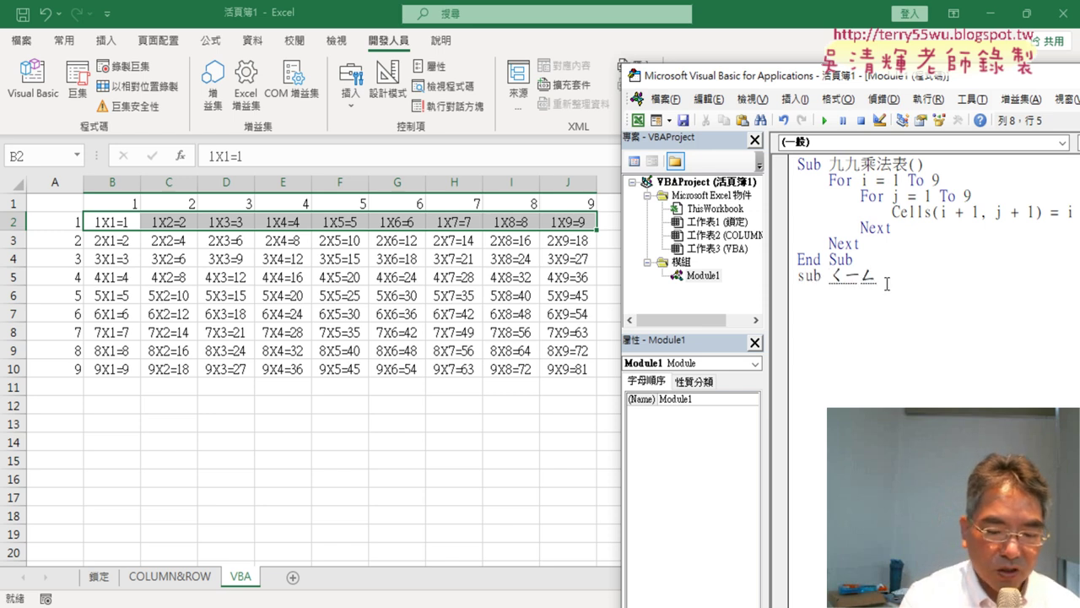
pyautogui.write('ㄔㄨˊ')
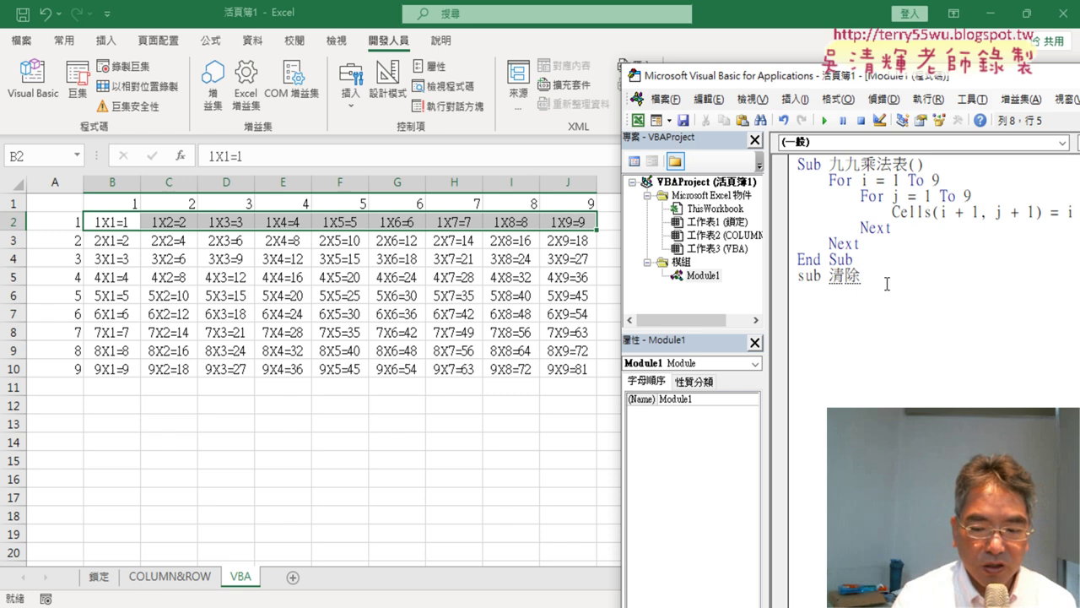
pyautogui.press('Return')
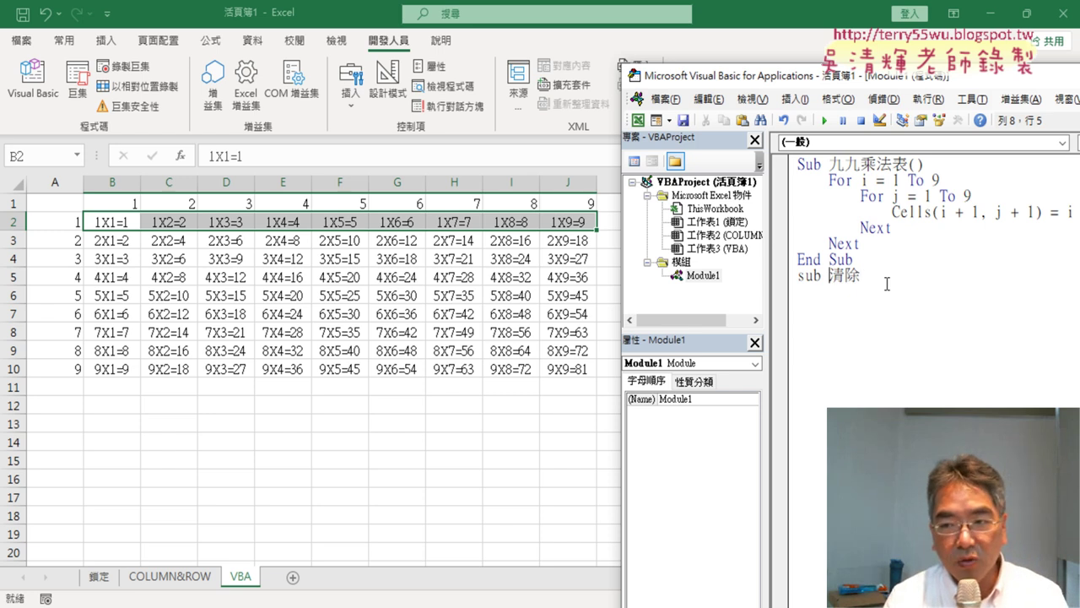
pyautogui.press('Return')
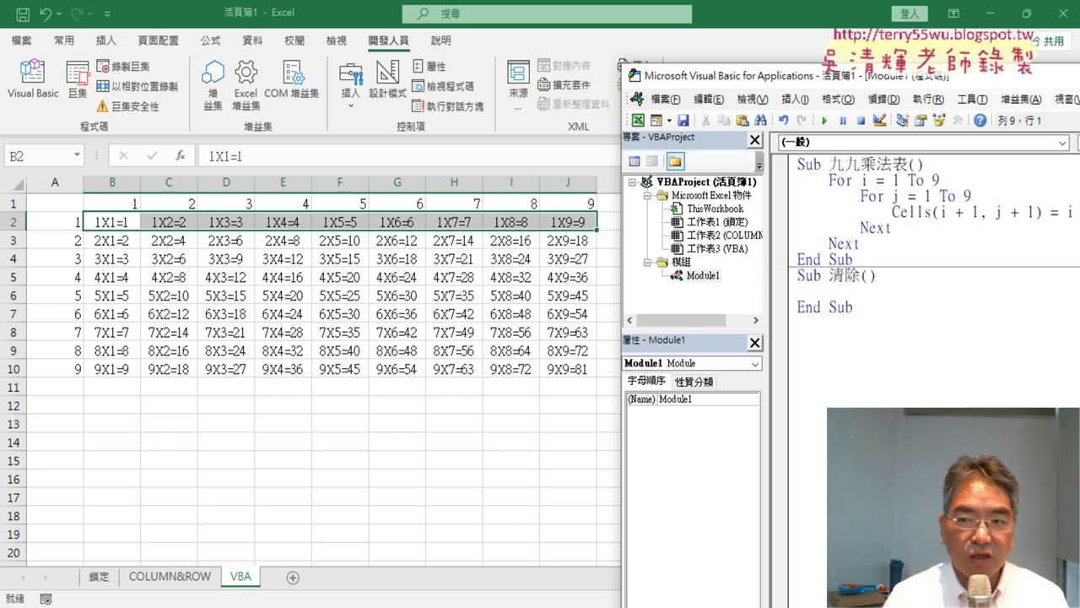
pyautogui.moveTo(861, 276)
pyautogui.mouseDown()
pyautogui.moveTo(877, 276)
pyautogui.moveTo(798, 307)
pyautogui.mouseUp()
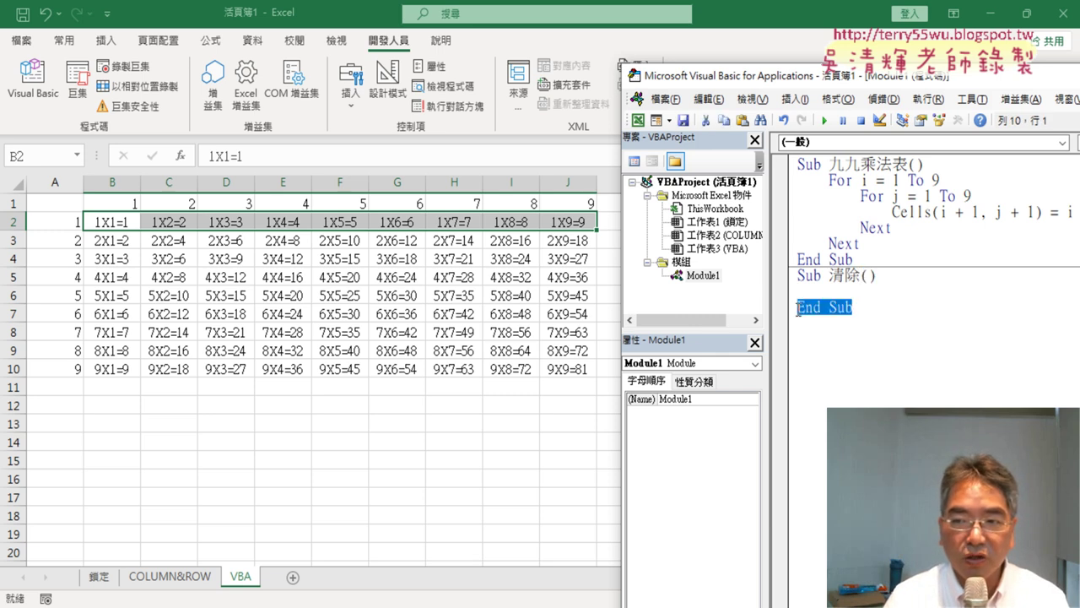
# Step: Write Range("B2:J10") = "" inside the 清除 procedure
pyautogui.click(807, 291)
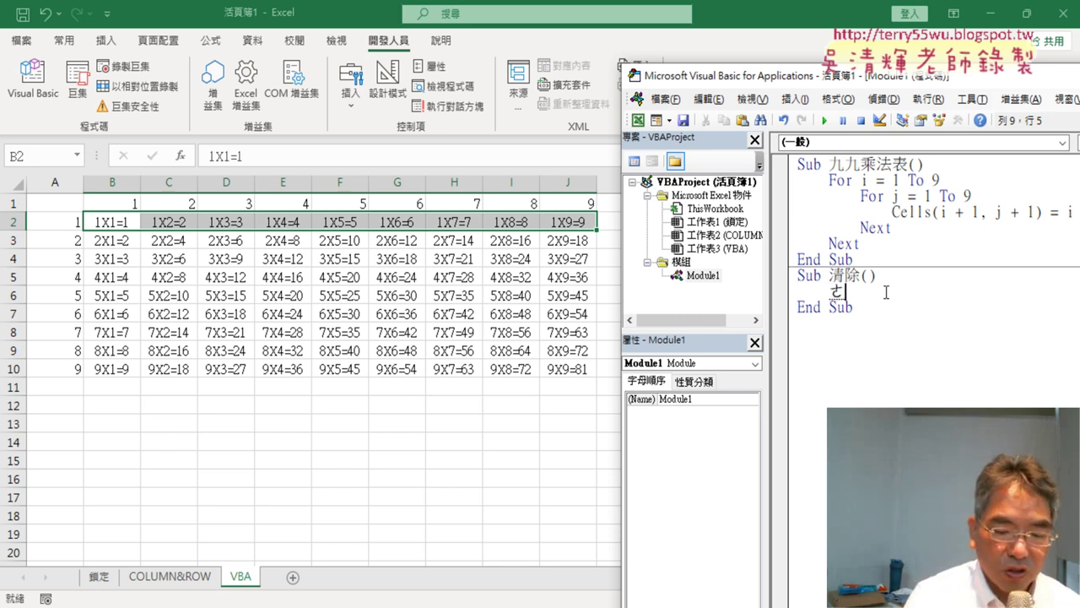
pyautogui.write('ra')
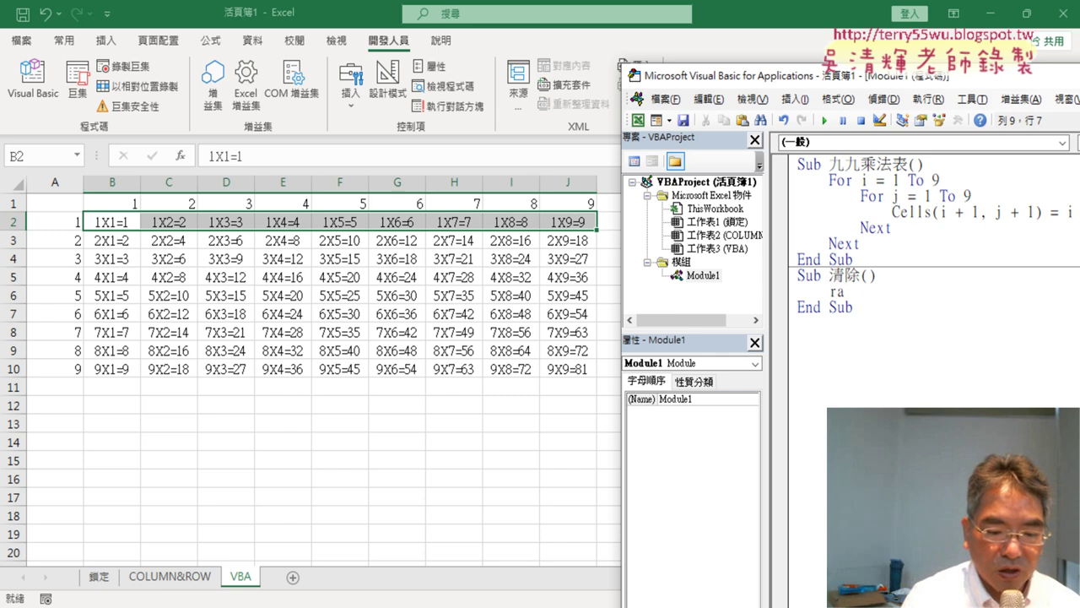
pyautogui.write('nge(')
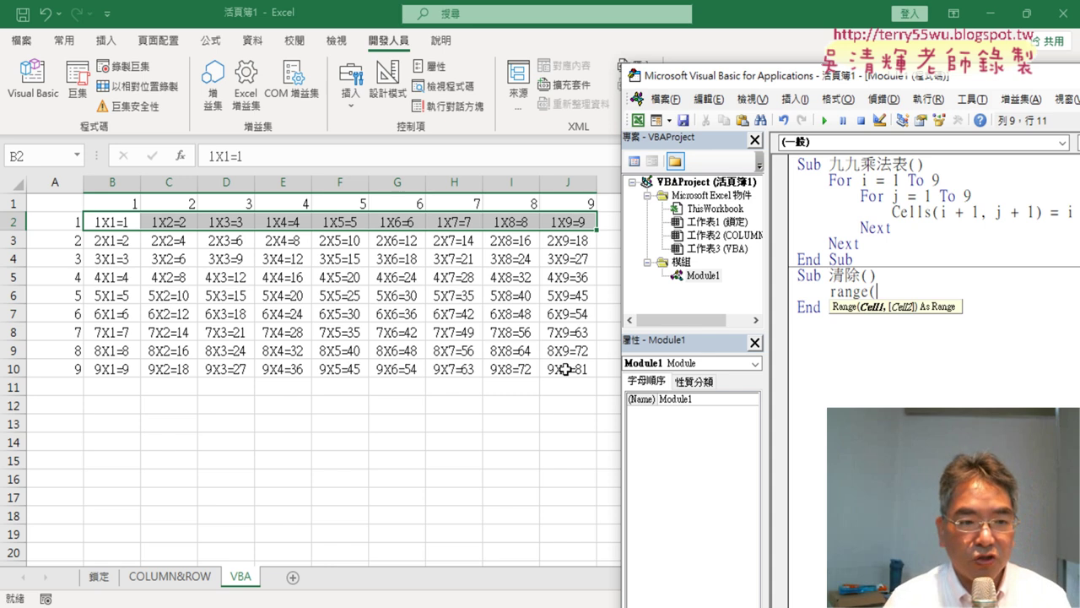
pyautogui.write('"')
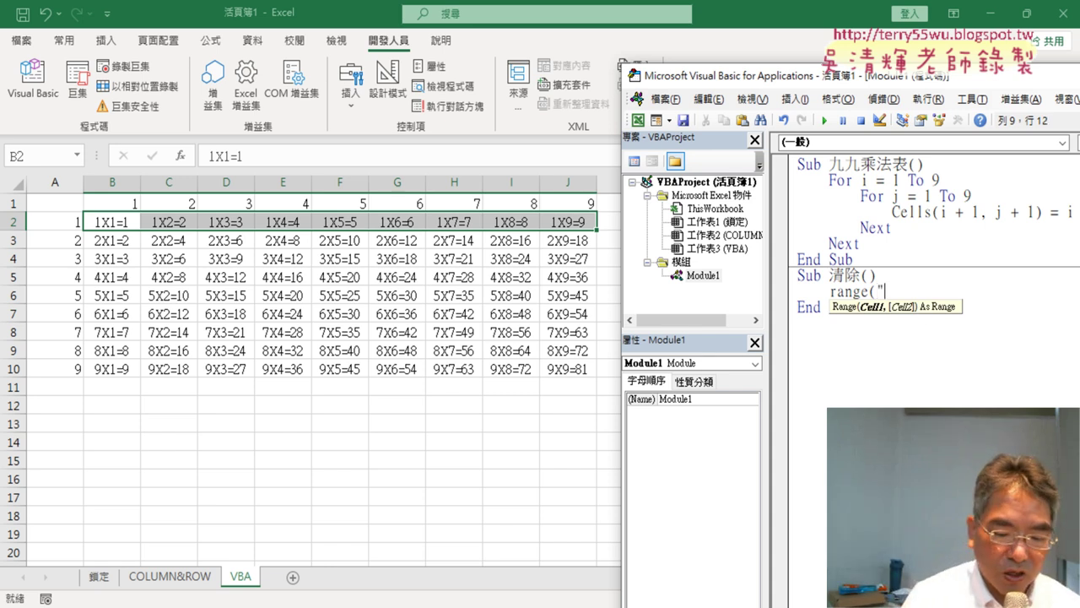
pyautogui.write('B2')
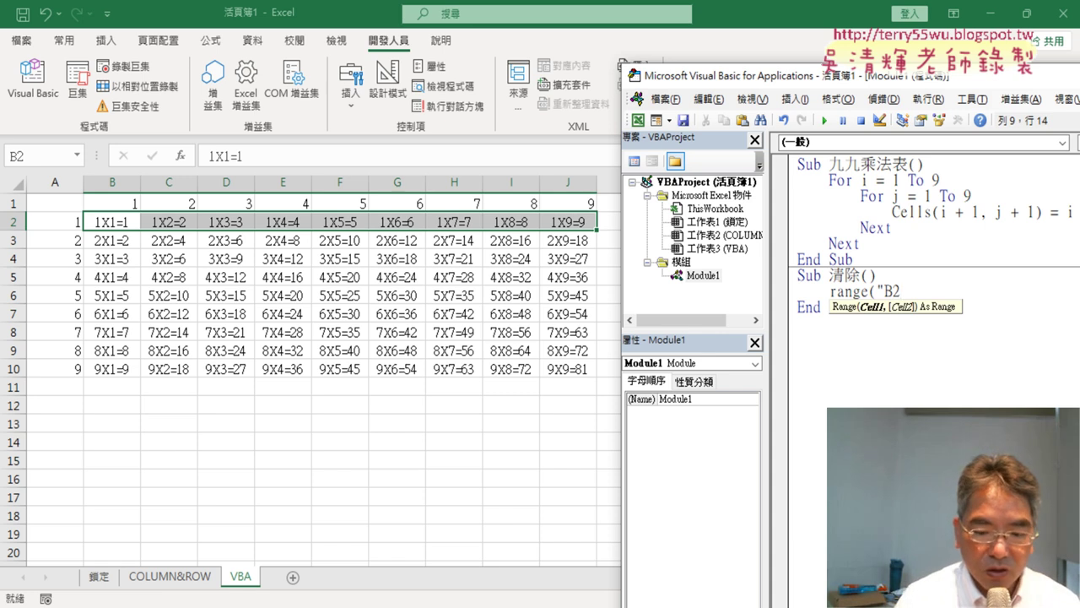
pyautogui.write(':J')
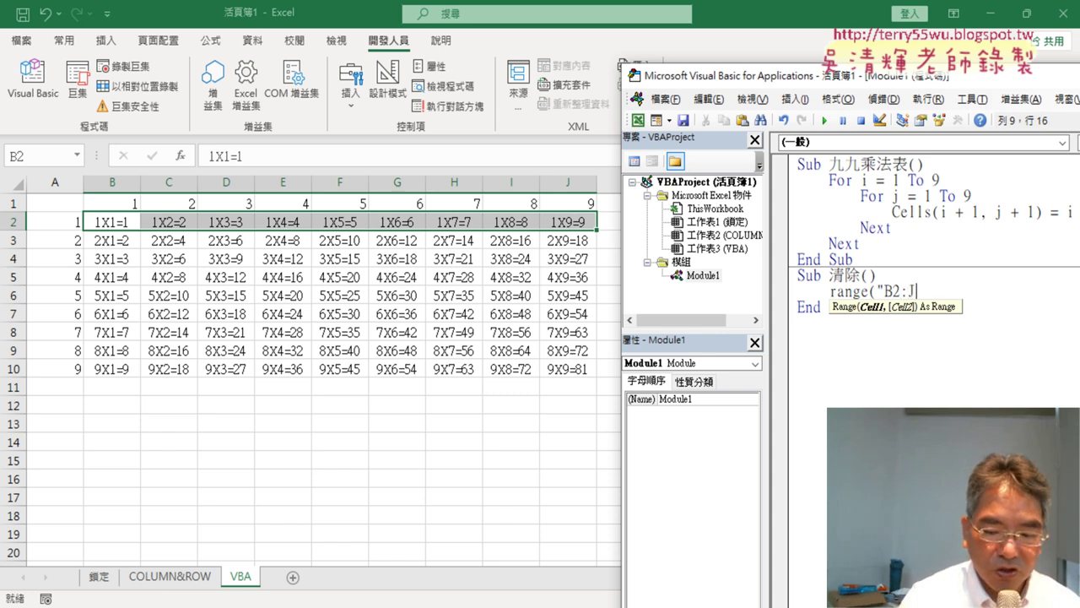
pyautogui.write('10")')
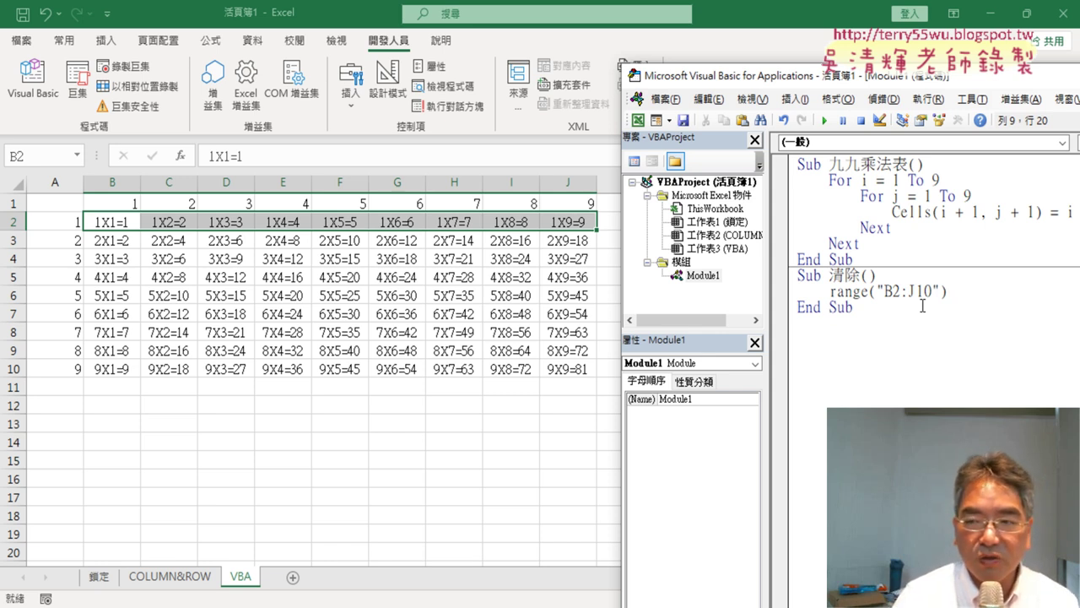
pyautogui.write('=')
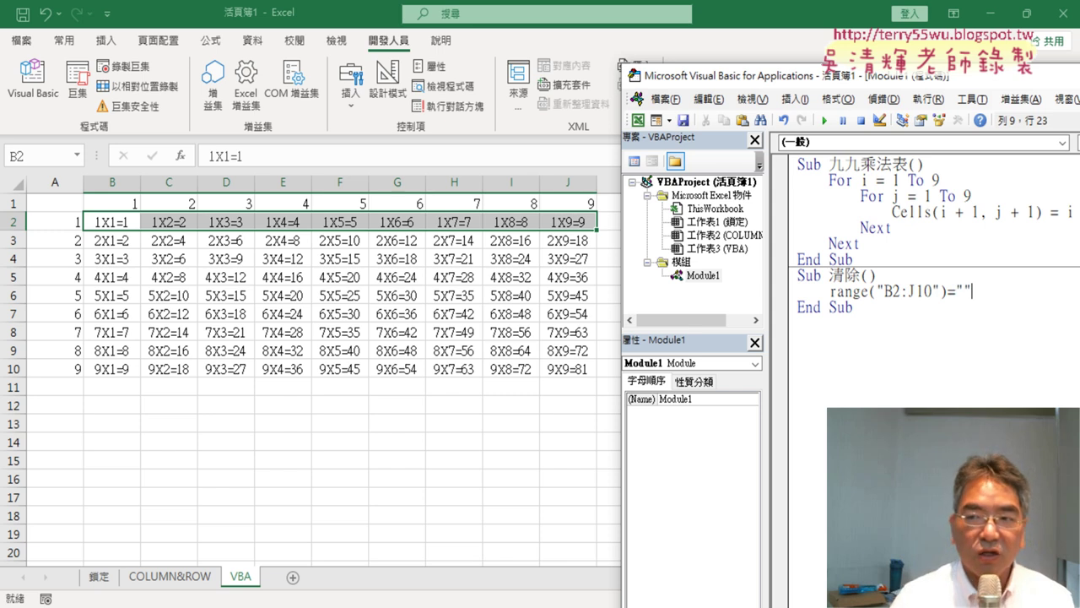
pyautogui.moveTo(971, 291); pyautogui.dragTo(956, 291)
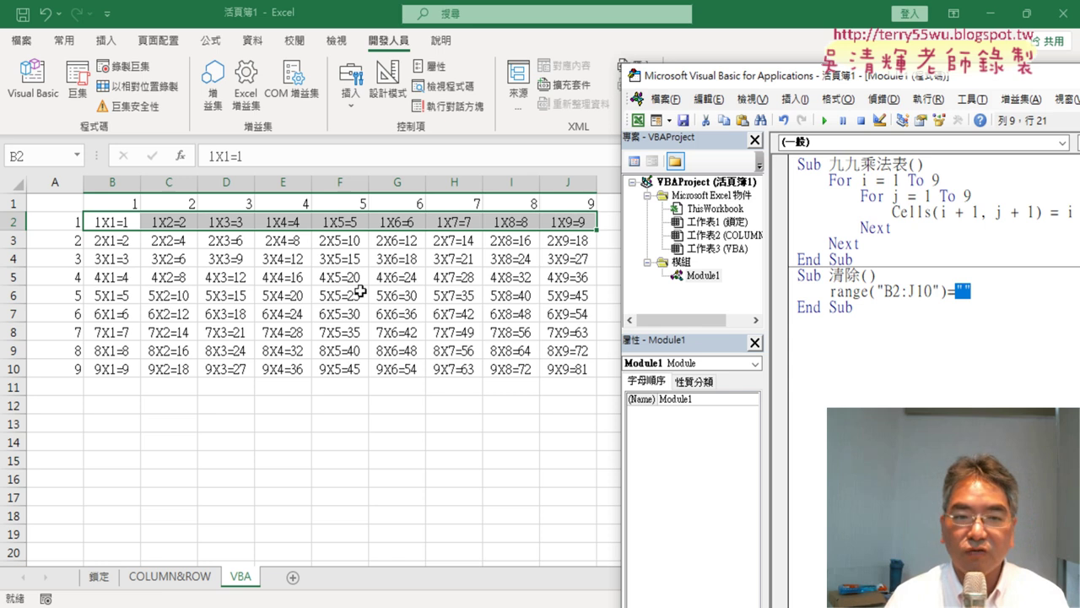
pyautogui.click(986, 291)
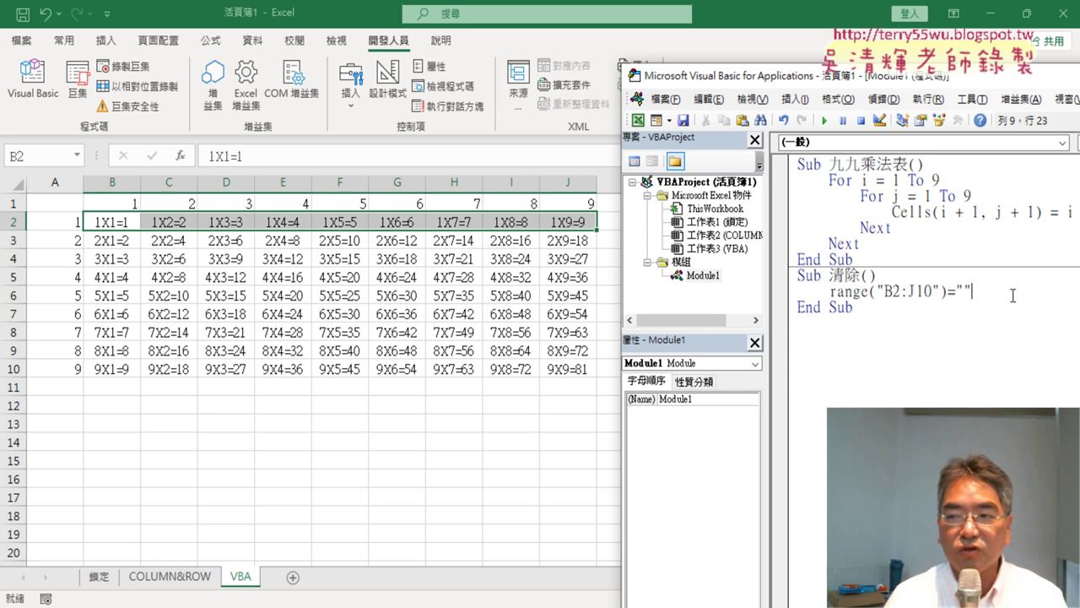
pyautogui.click(852, 291)
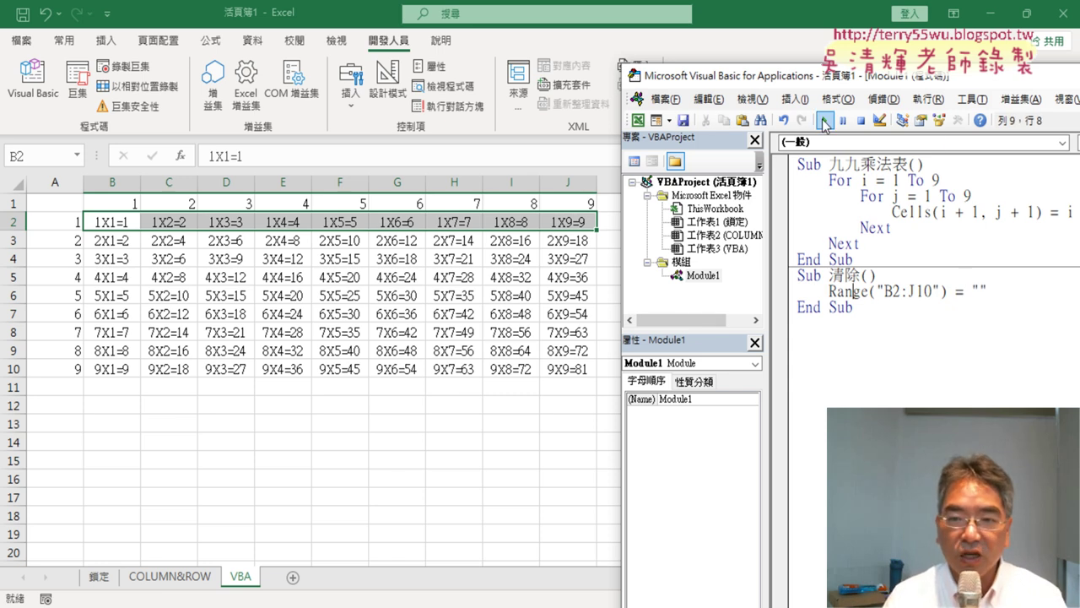
# Step: Run the 清除 macro to empty cells B2:J10, then rerun the macros to test
pyautogui.click(825, 122)
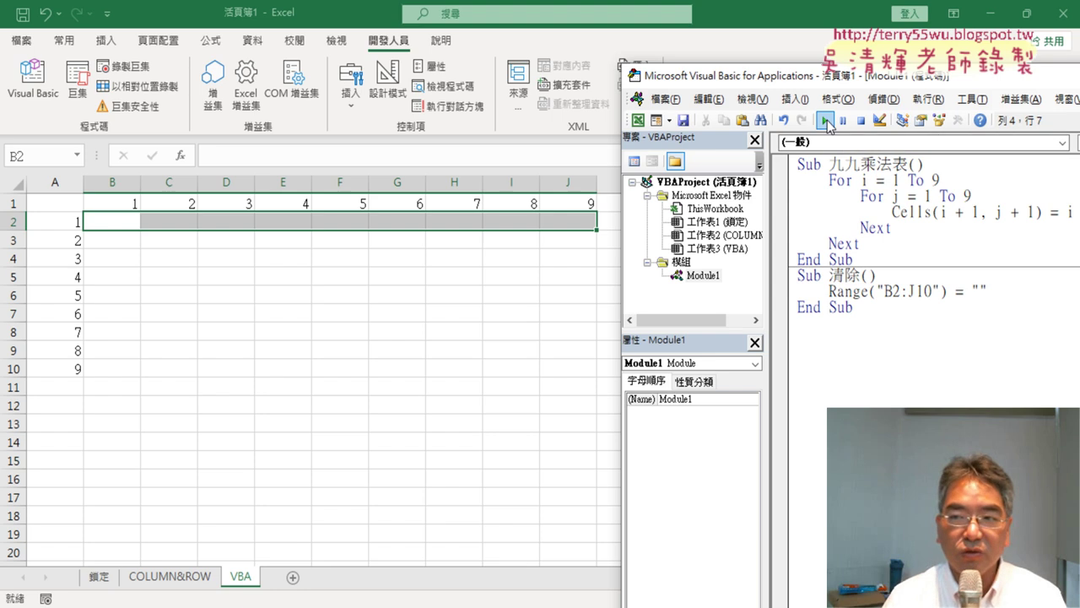
pyautogui.click(825, 121)
pyautogui.click(865, 291)
# Step: Run the macro again from the editor, leaving B2:J10 empty with only the 1–9 headers
pyautogui.click(825, 120)
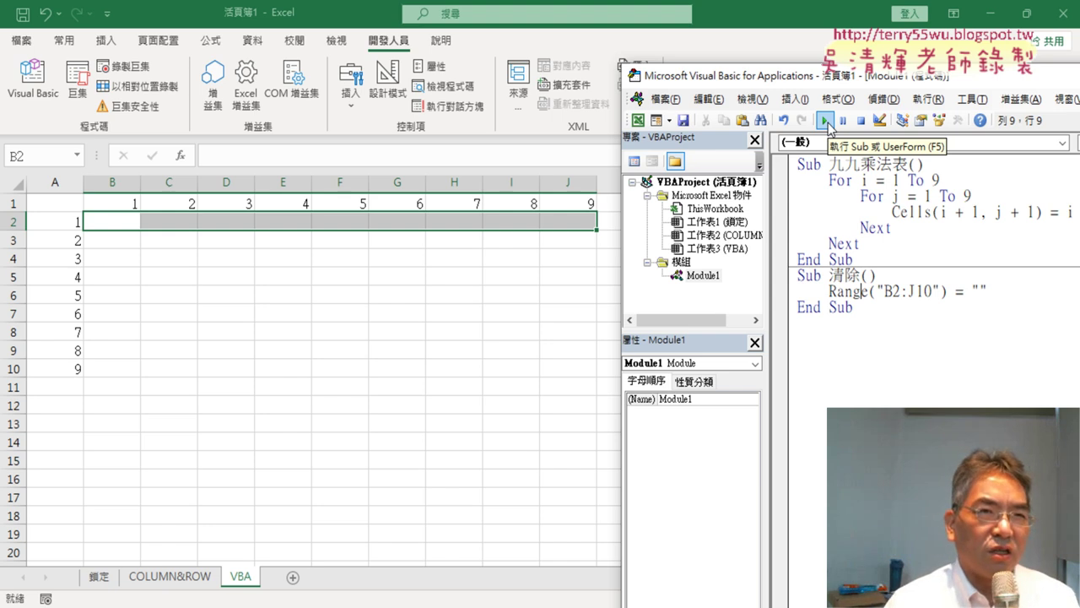
pyautogui.click(826, 121)
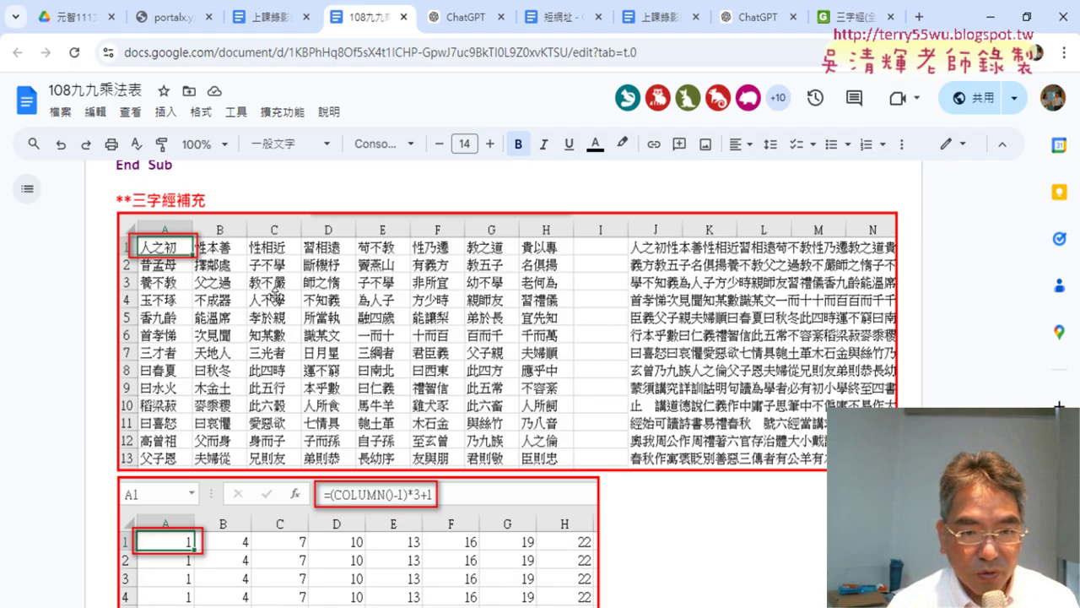
# Step: Review the Google Doc's VBA examples, highlighting rowNum, colNum and the startRow/startCol lines
pyautogui.scroll(10, 288, 339)
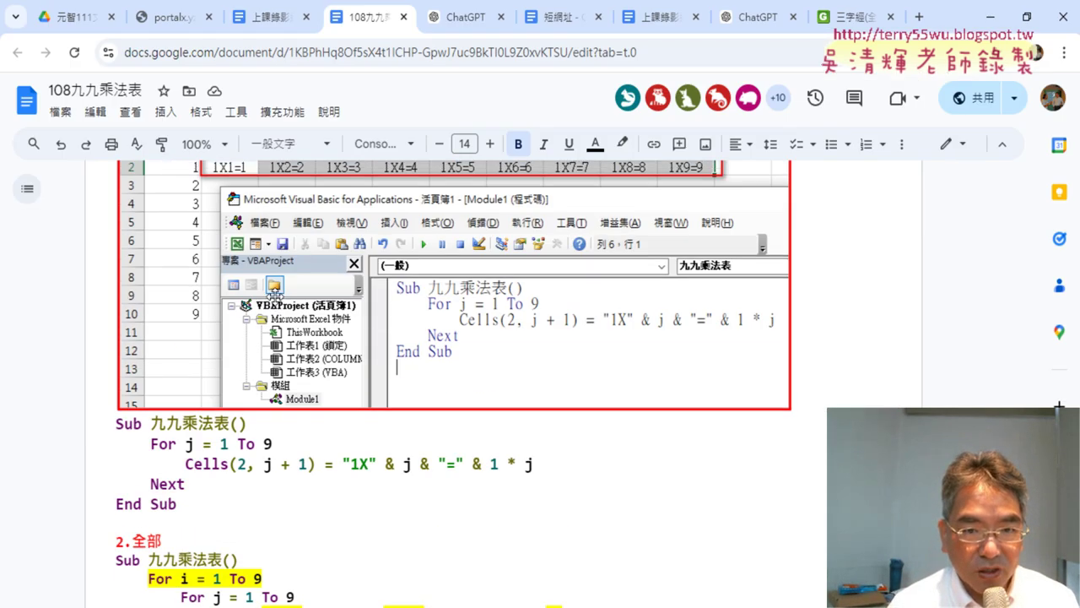
pyautogui.scroll(10, 288, 339)
pyautogui.scroll(10, 278, 321)
pyautogui.scroll(10, 275, 296)
pyautogui.scroll(10, 275, 296)
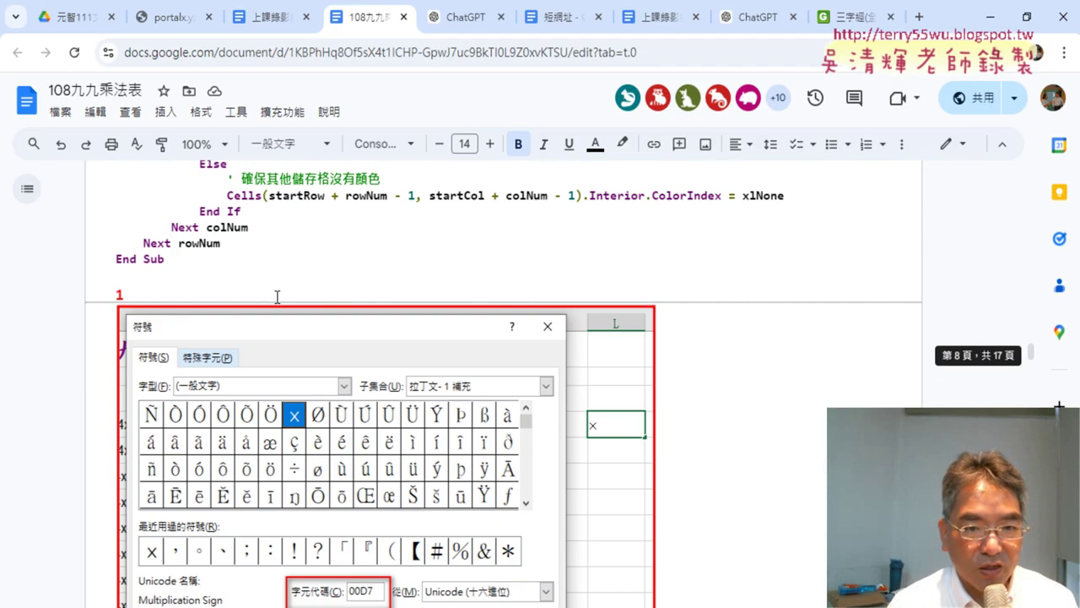
pyautogui.scroll(5, 277, 297)
pyautogui.scroll(5, 277, 297)
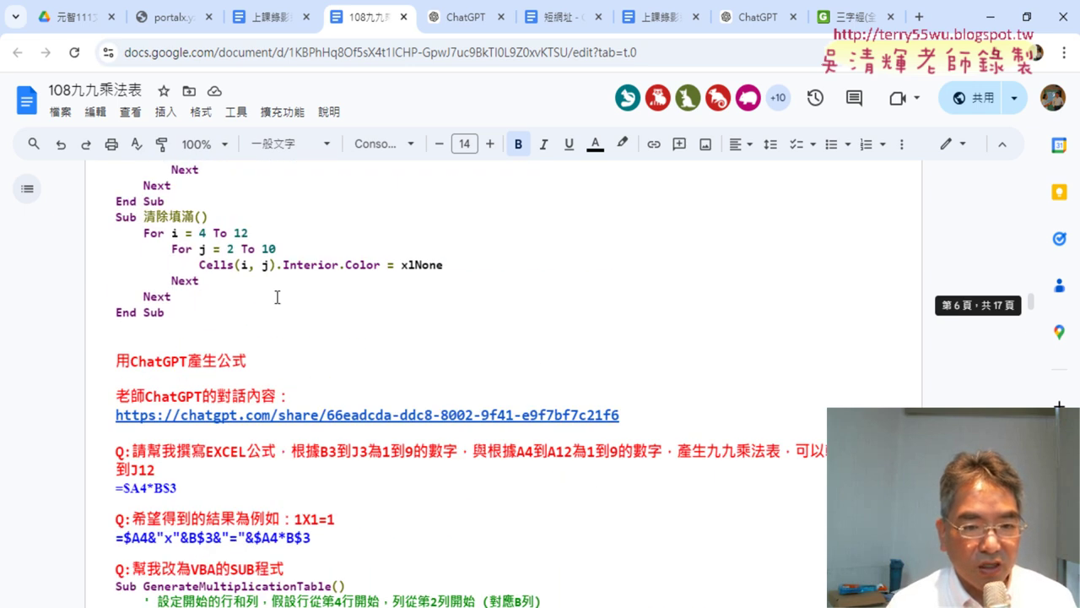
pyautogui.scroll(-2, 277, 297)
pyautogui.scroll(-2, 276, 297)
pyautogui.scroll(-2, 277, 297)
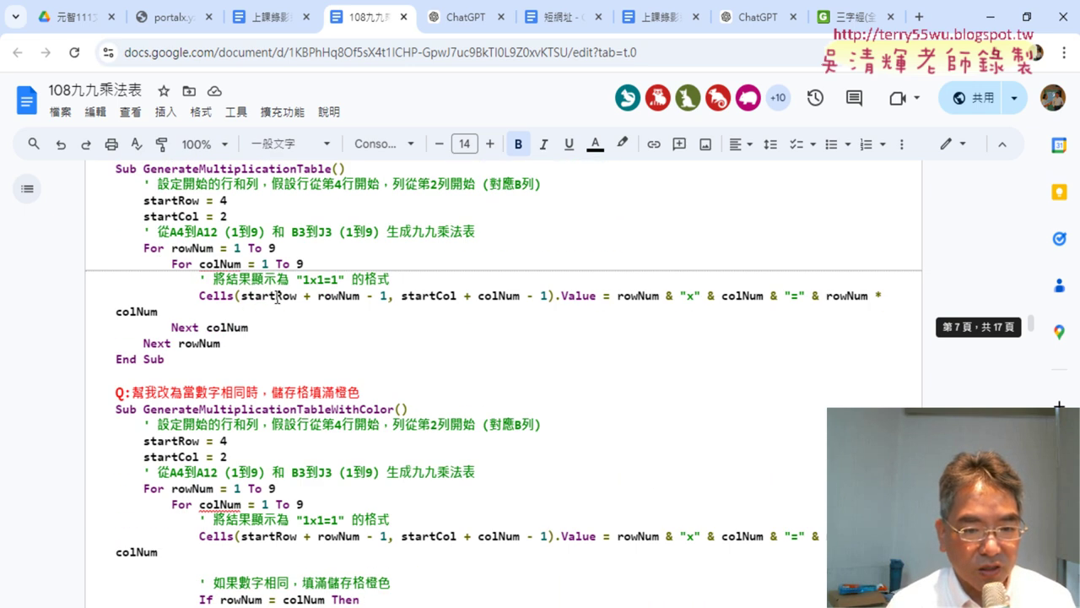
pyautogui.scroll(-1, 277, 297)
pyautogui.scroll(-4, 277, 297)
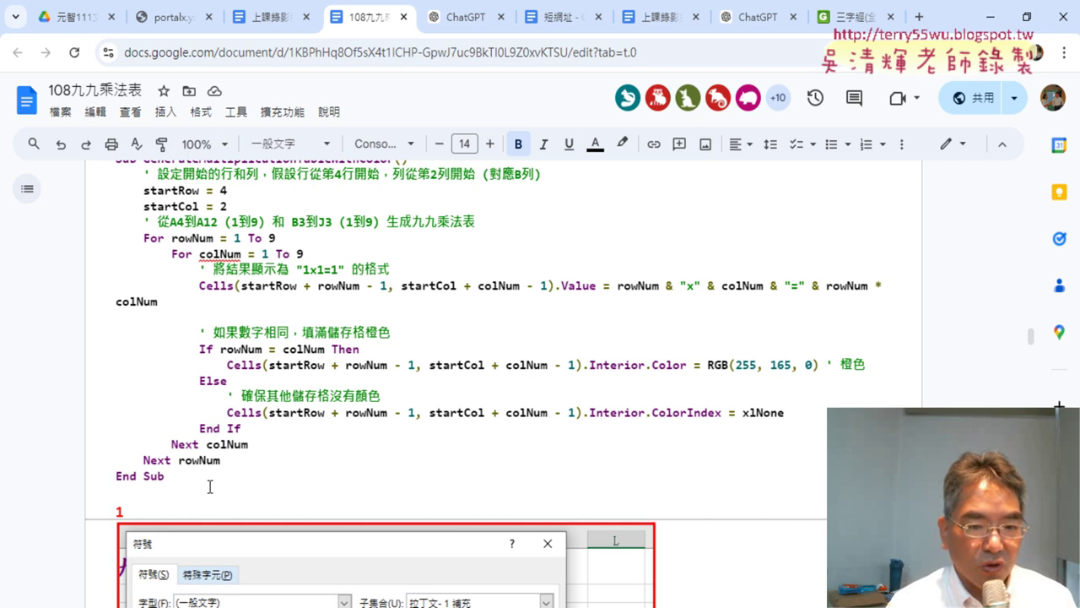
pyautogui.scroll(1, 236, 422)
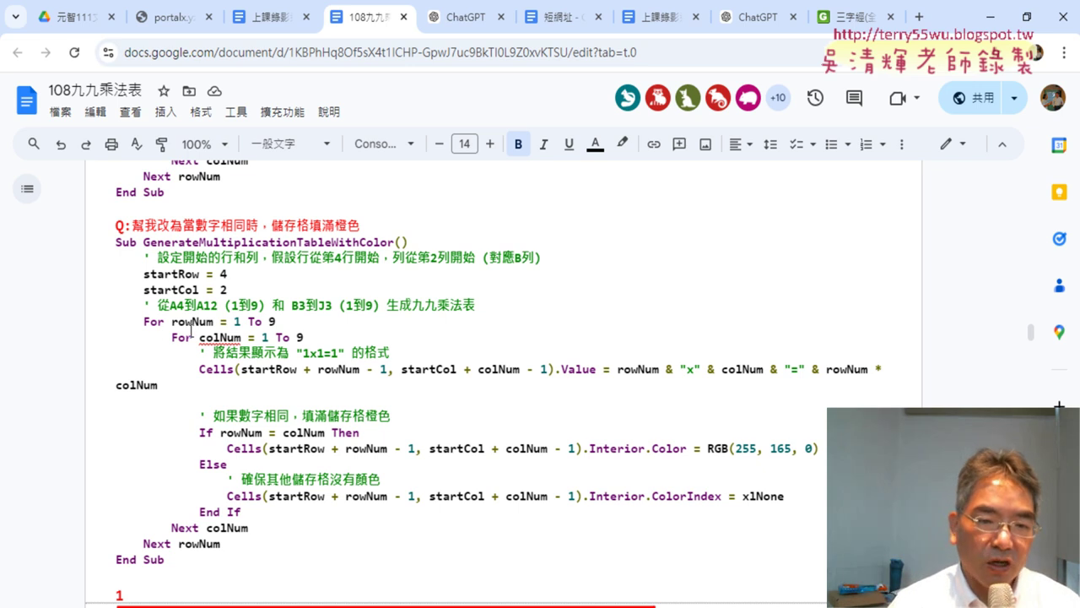
pyautogui.moveTo(172, 321); pyautogui.dragTo(216, 318)
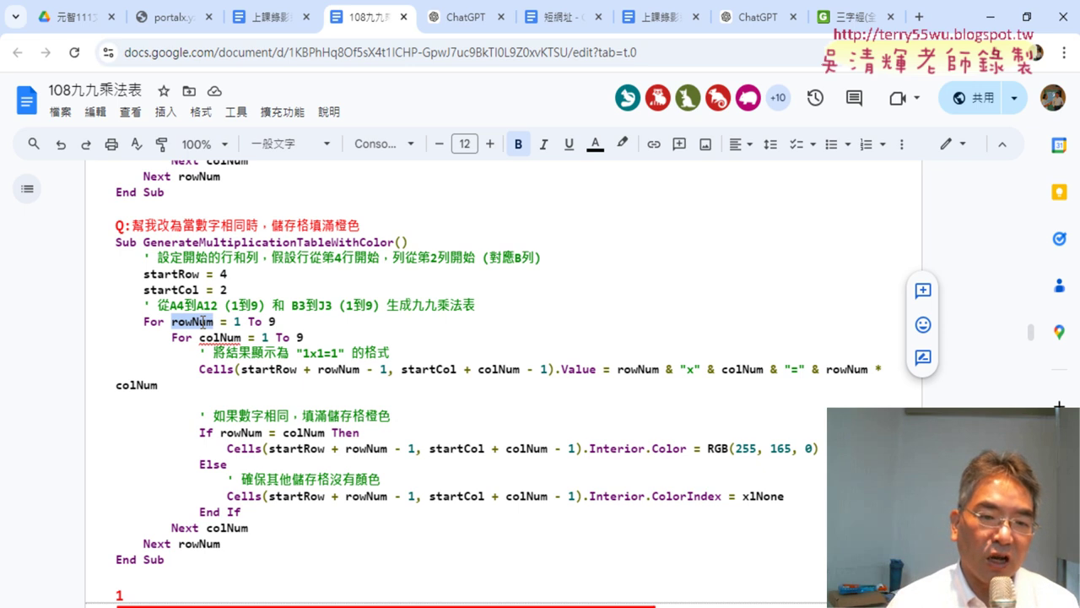
pyautogui.moveTo(200, 337); pyautogui.dragTo(243, 336)
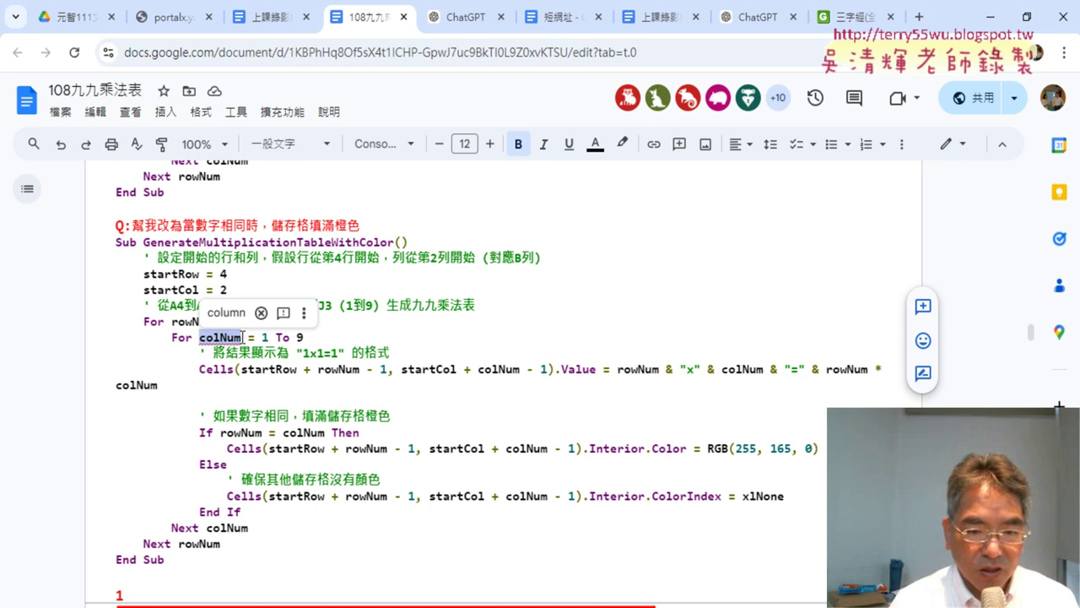
pyautogui.moveTo(249, 289); pyautogui.dragTo(94, 275)
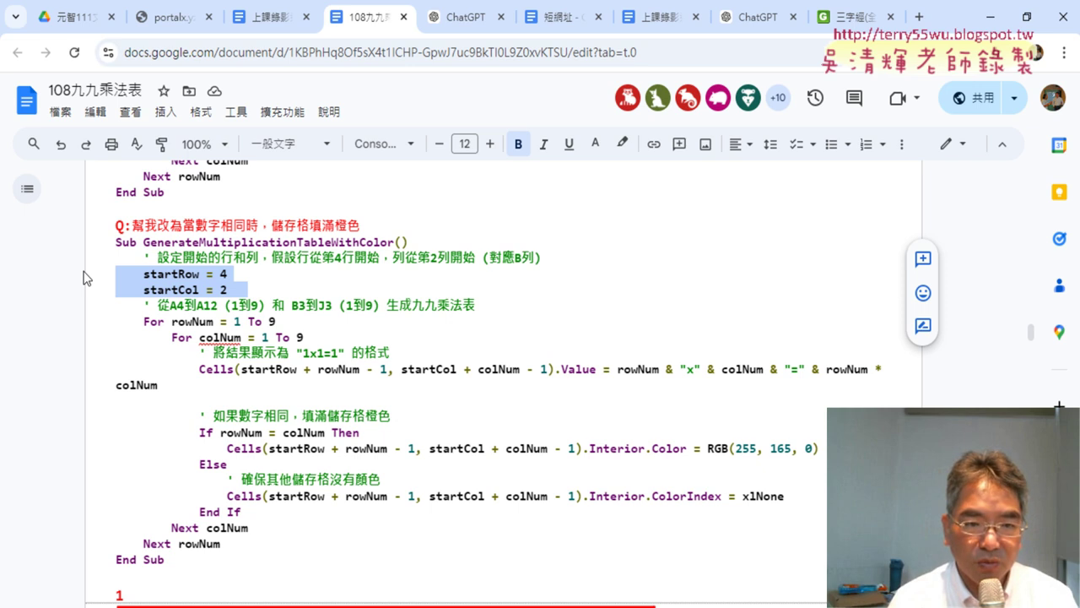
# Step: Clear the highlight and move Excel's macro code window further right
pyautogui.scroll(4, 84, 277)
pyautogui.scroll(2, 193, 318)
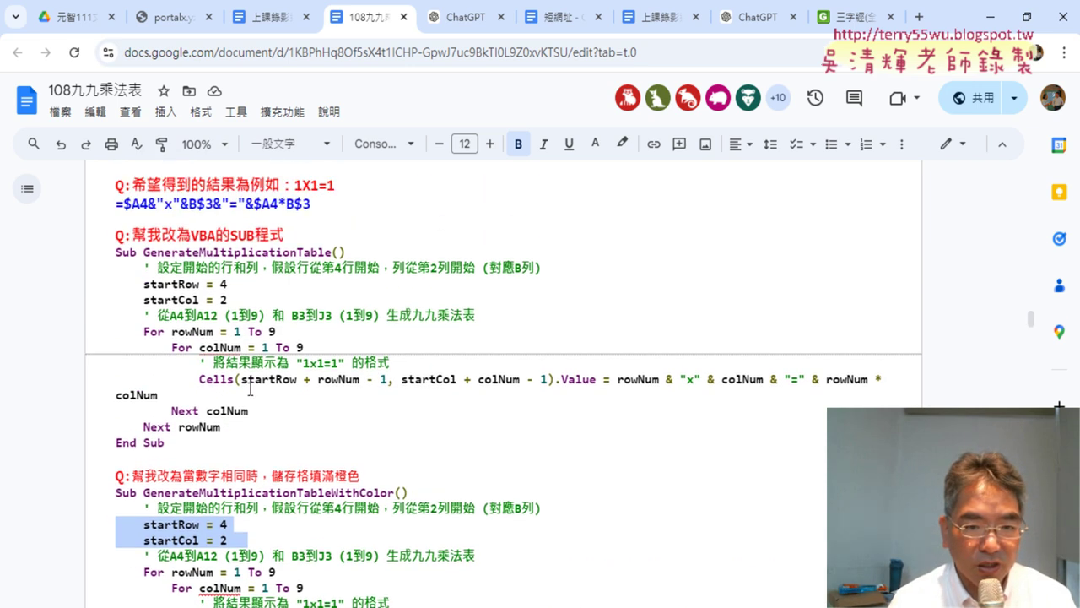
pyautogui.scroll(-4, 275, 364)
pyautogui.scroll(3, 275, 363)
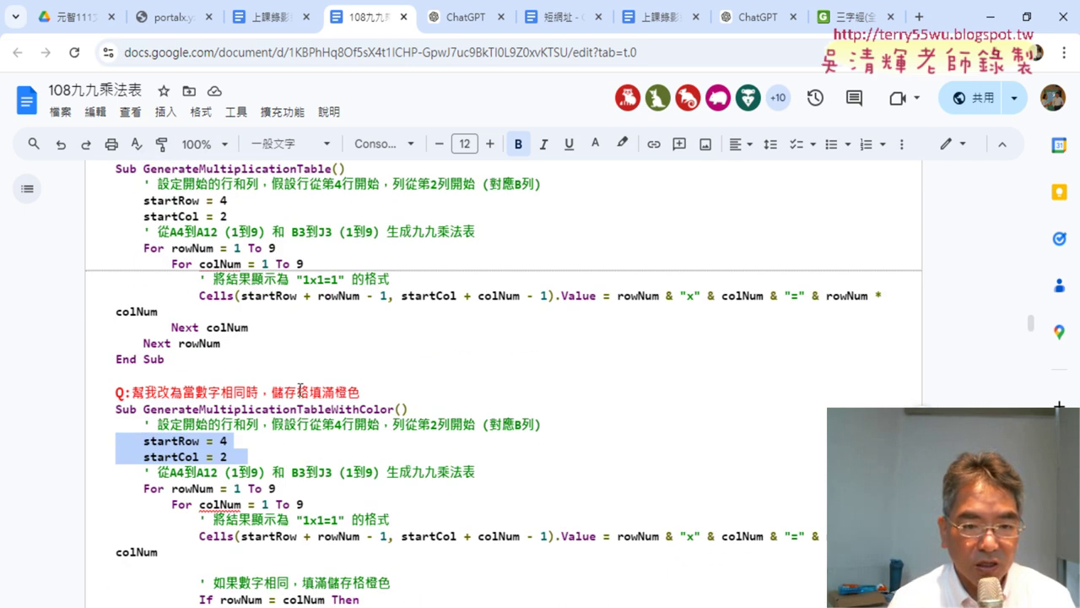
pyautogui.scroll(1, 290, 375)
pyautogui.click(289, 406)
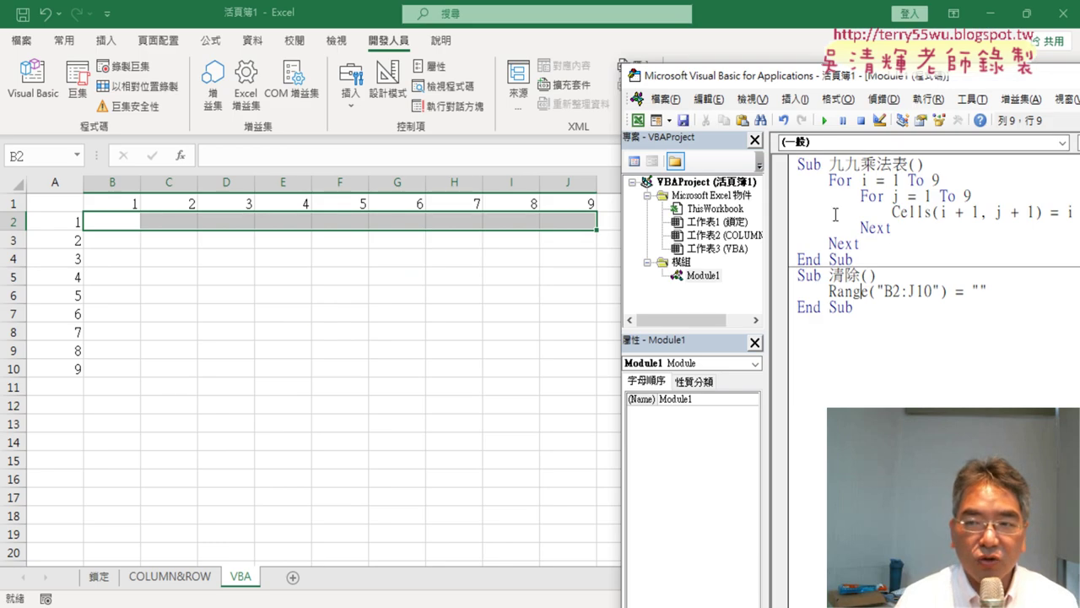
pyautogui.moveTo(811, 84); pyautogui.dragTo(911, 88)
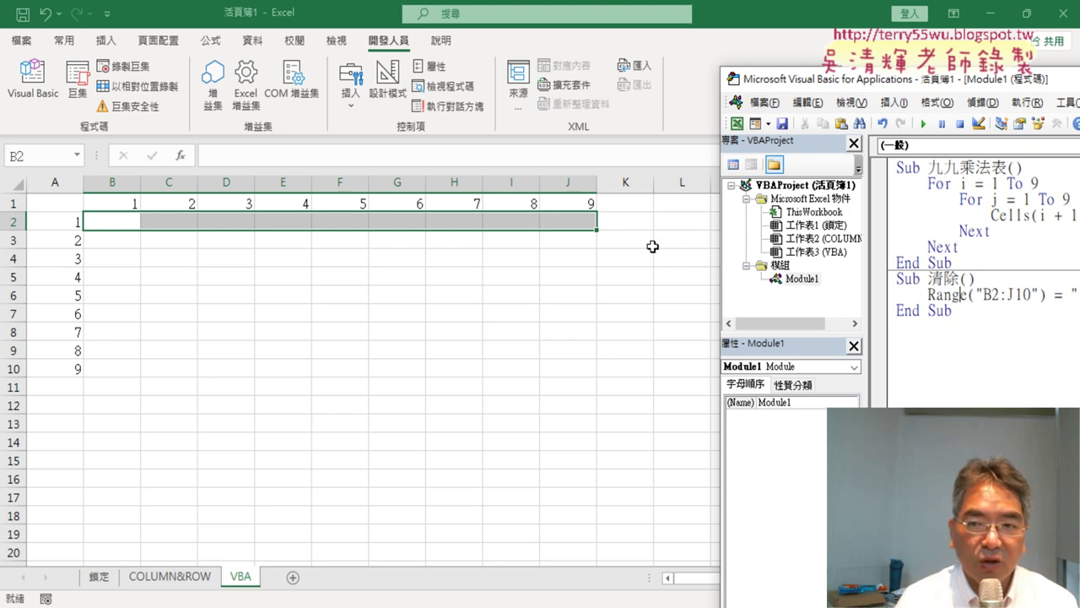
# Step: Draw a Form Controls button over cells K2:M3 beside the table
pyautogui.click(350, 104)
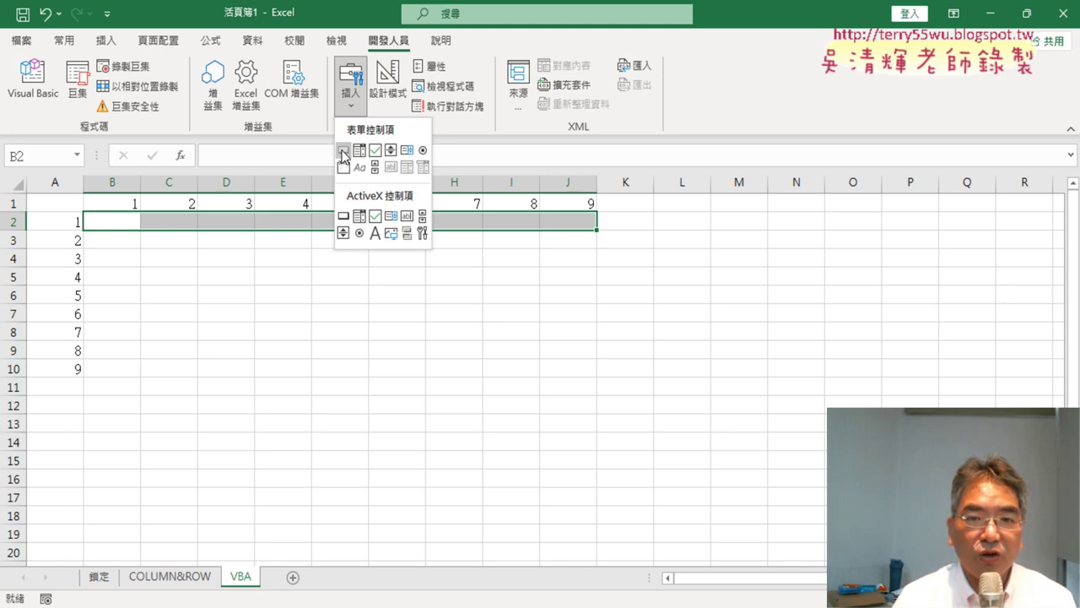
pyautogui.click(342, 150)
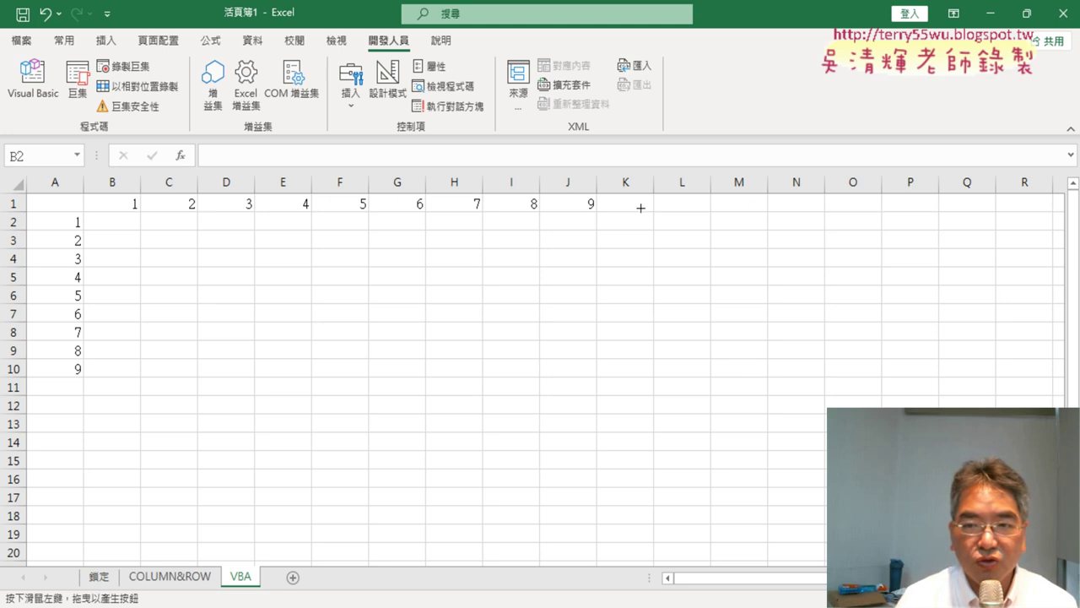
pyautogui.moveTo(641, 208); pyautogui.dragTo(779, 246)
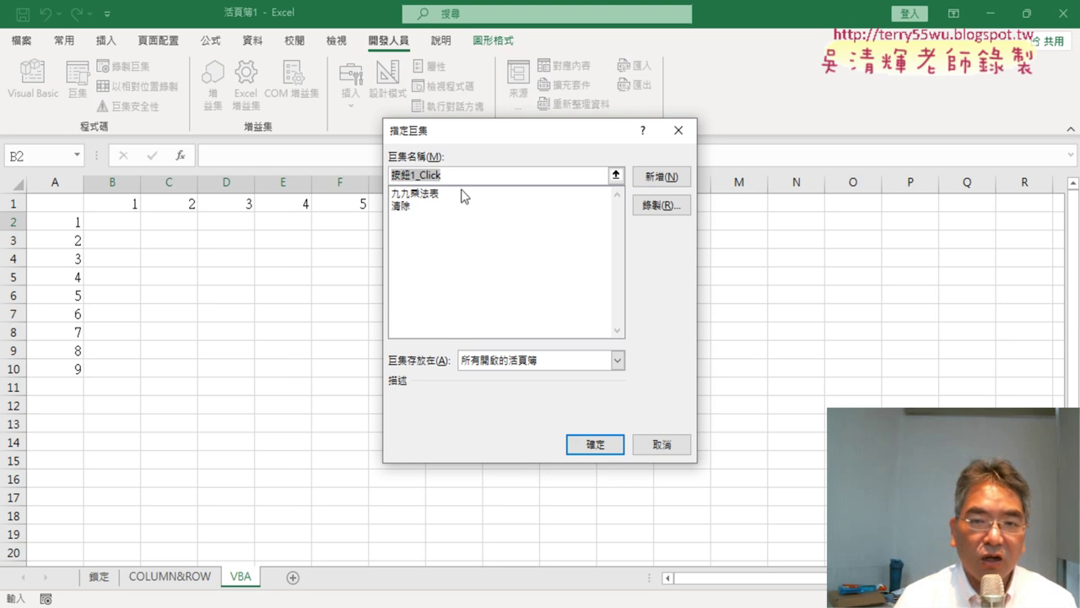
# Step: Assign the 九九乘法表 macro to button 按鈕 1, copying the macro name along the way
pyautogui.click(419, 196)
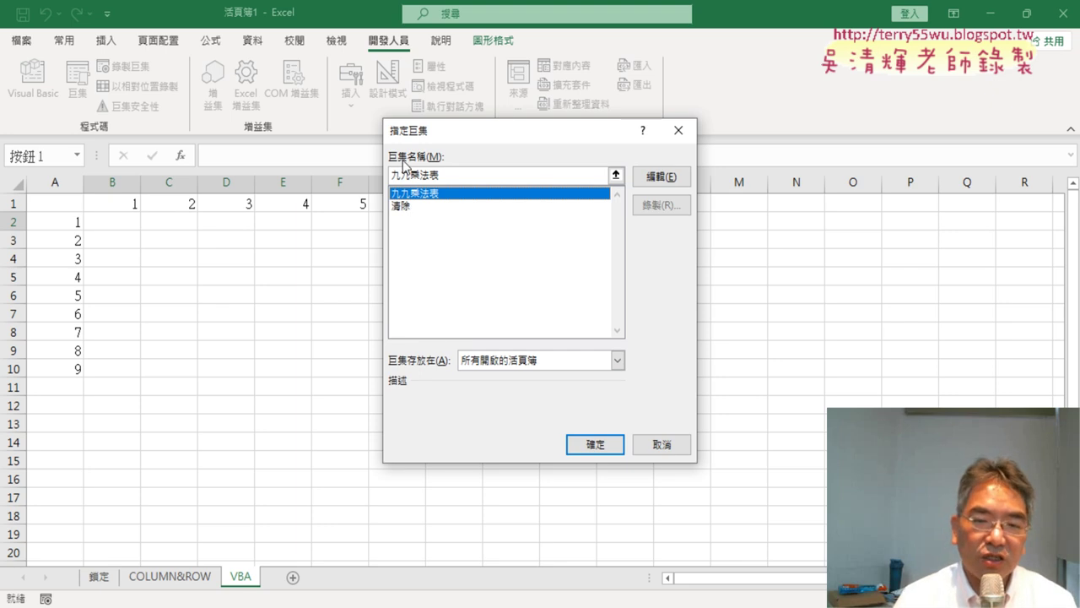
pyautogui.moveTo(448, 176); pyautogui.dragTo(386, 174)
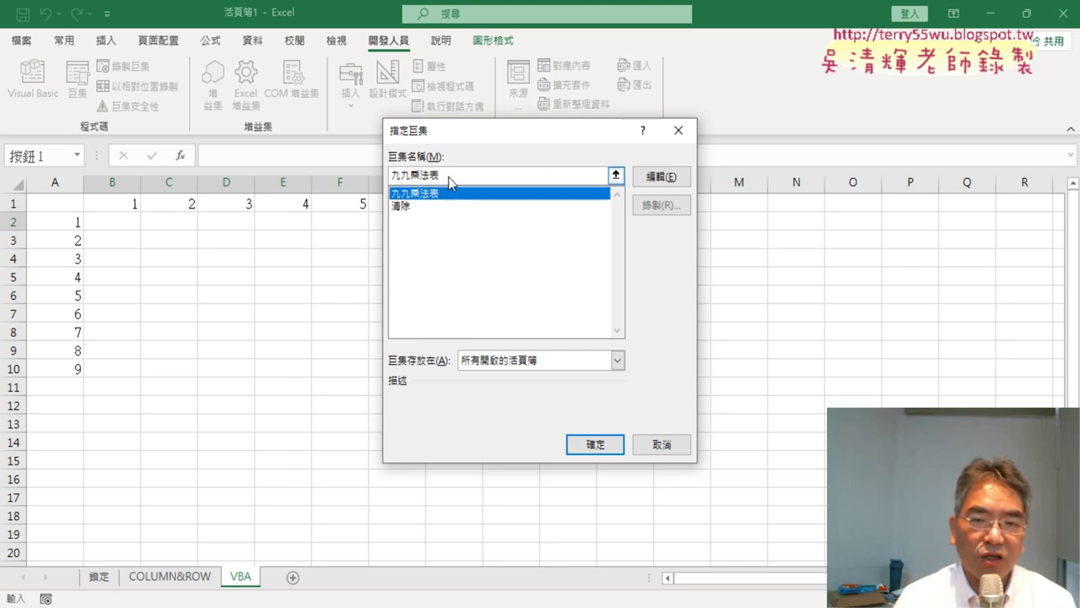
pyautogui.rightClick(433, 179)
pyautogui.click(467, 215)
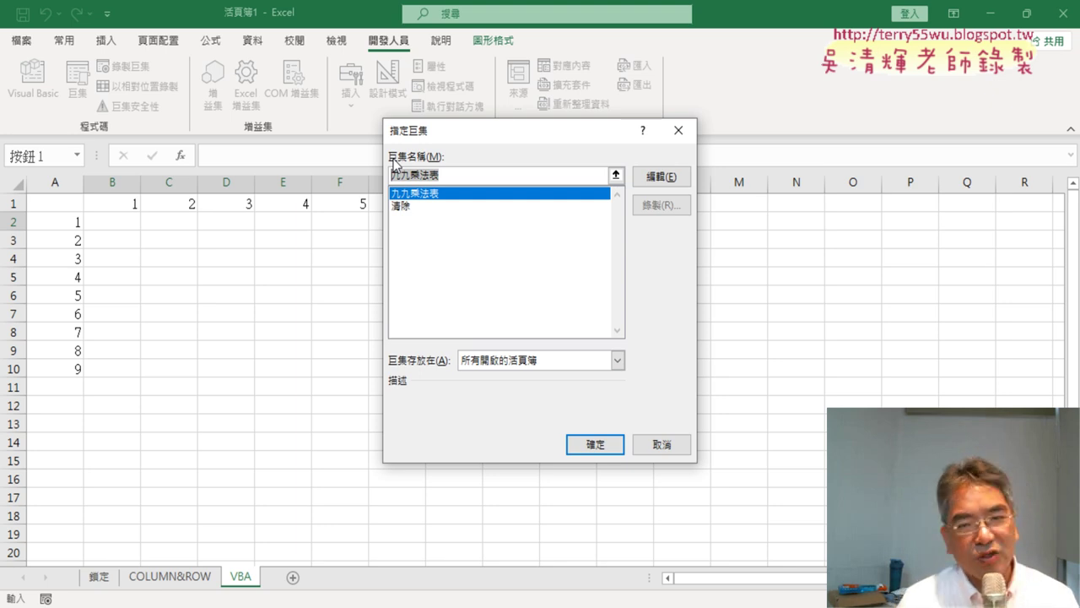
pyautogui.click(617, 448)
# Step: Change the first button's caption to 九九乘法表
pyautogui.click(694, 223)
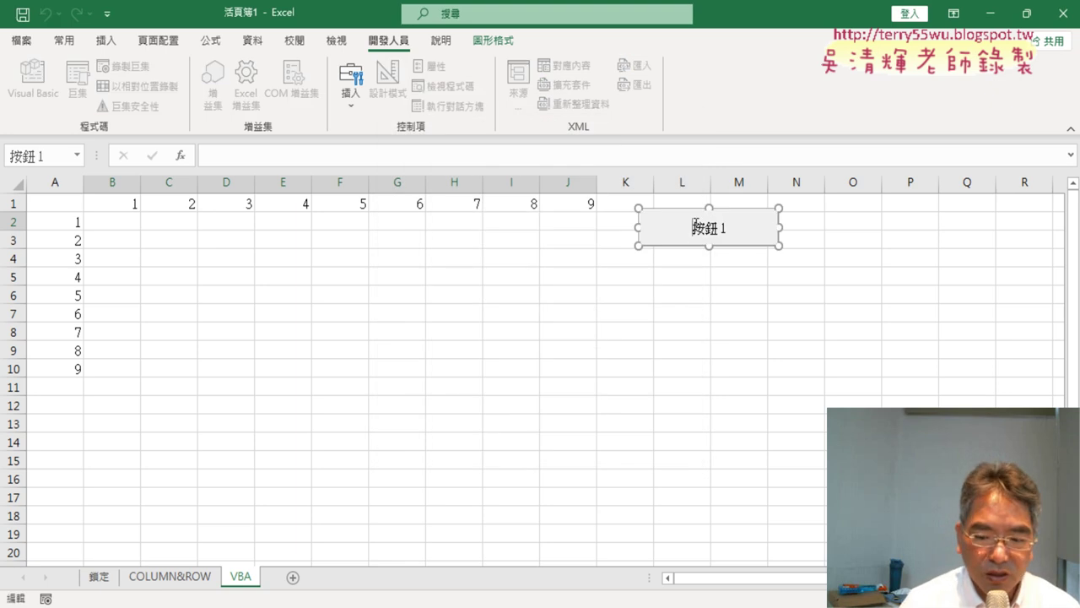
pyautogui.press('BackSpace')
pyautogui.write('九九乘法表')
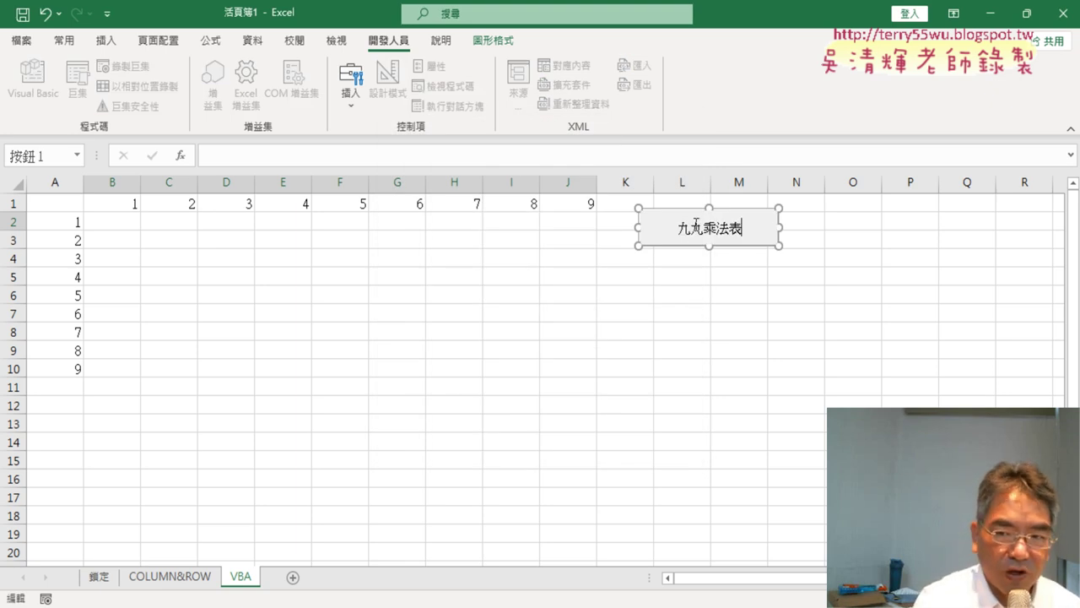
pyautogui.click(715, 270)
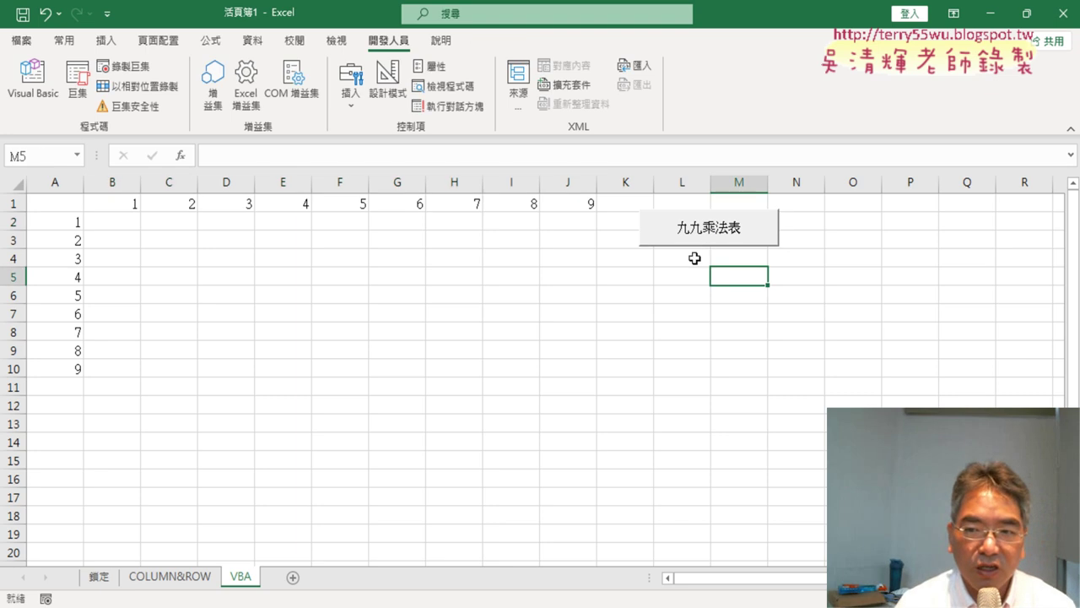
# Step: Copy the 九九乘法表 button and paste a duplicate at cell K4
pyautogui.rightClick(700, 240)
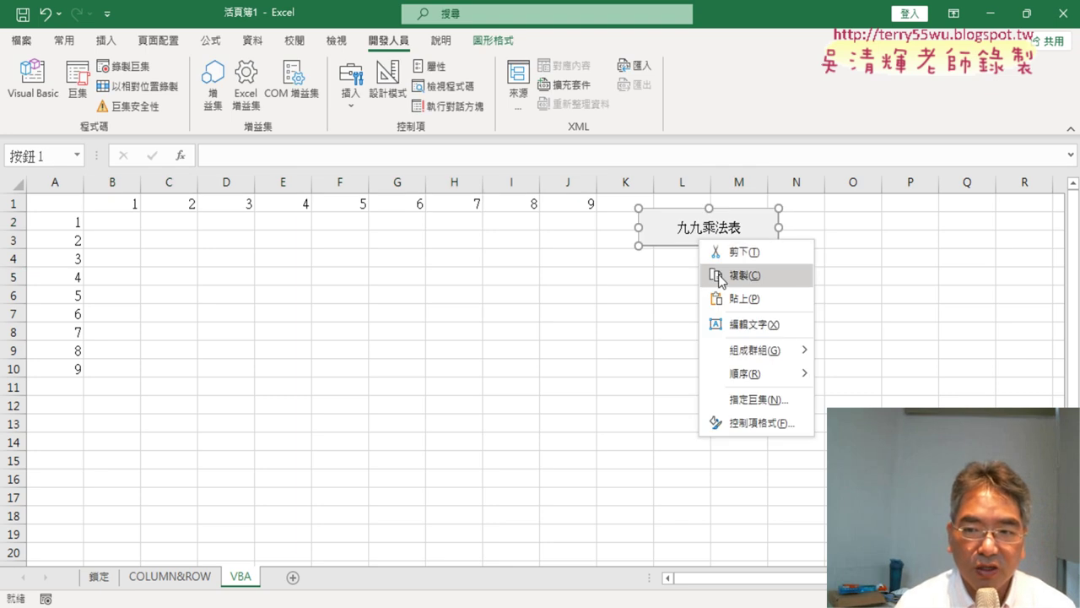
pyautogui.click(672, 266)
pyautogui.click(648, 260)
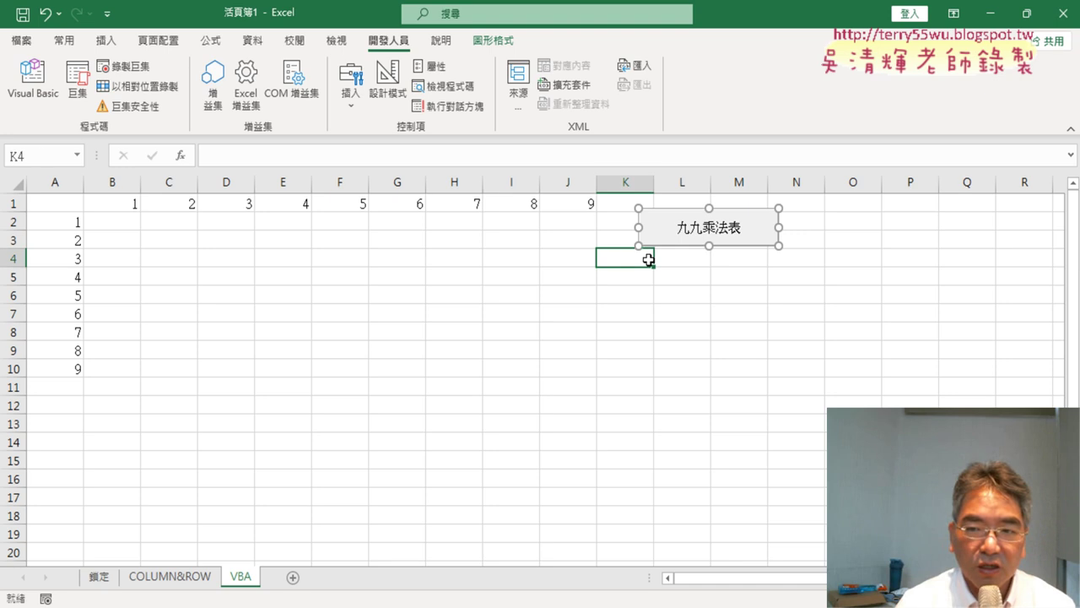
pyautogui.hotkey('ctrl', 'v')
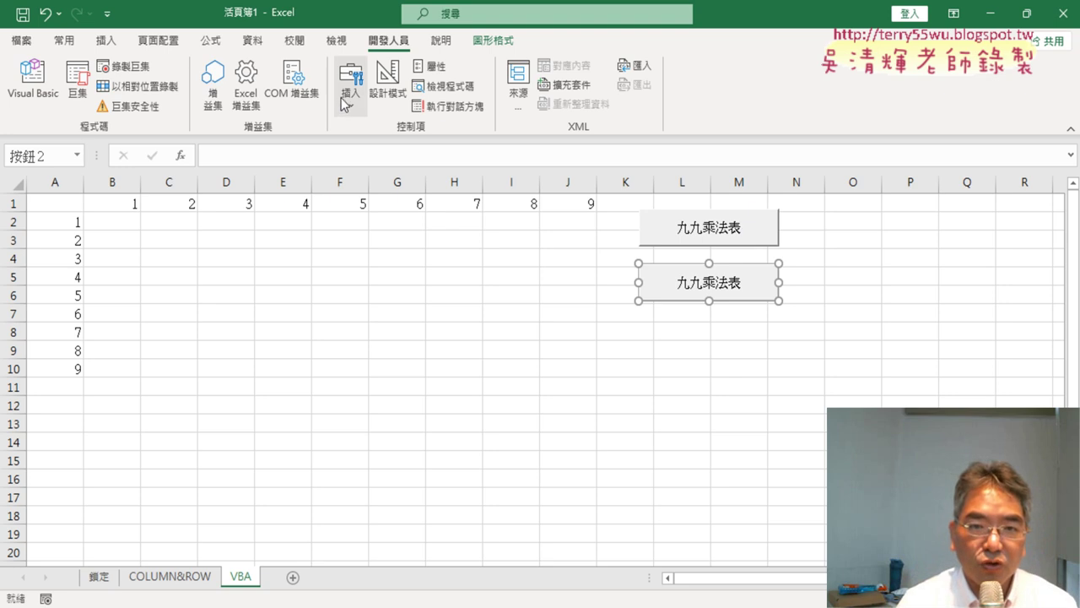
# Step: Assign the 清除 macro to the second button
pyautogui.rightClick(769, 274)
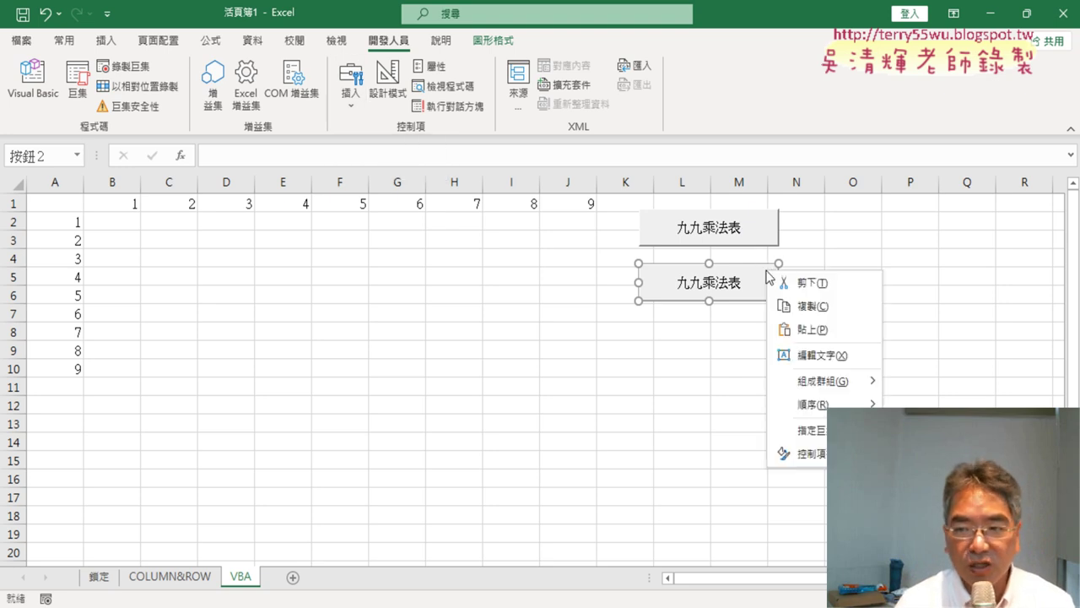
pyautogui.click(813, 432)
pyautogui.click(699, 335)
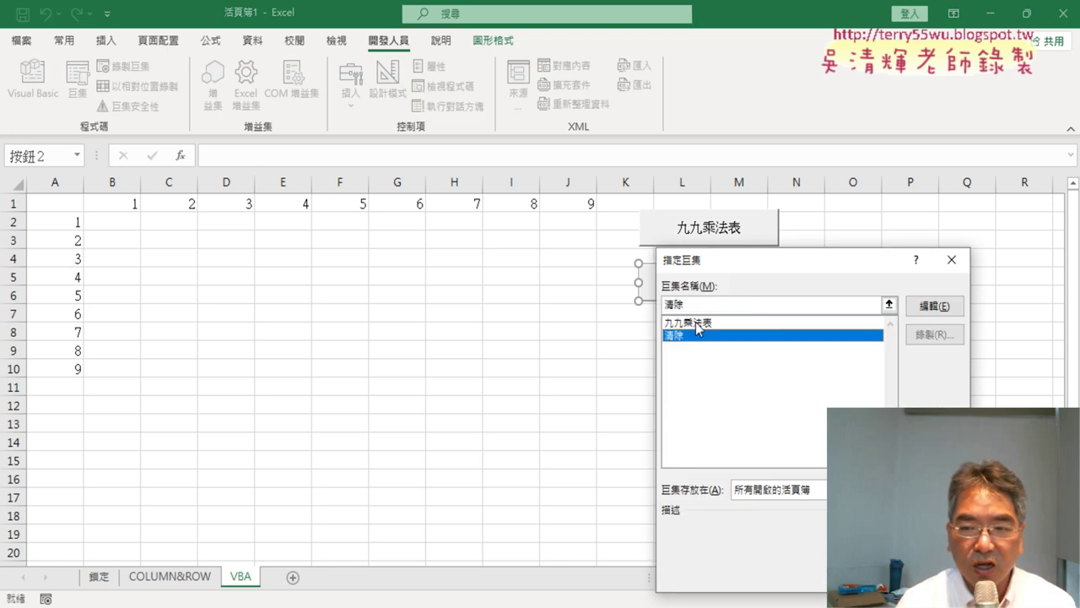
pyautogui.rightClick(680, 301)
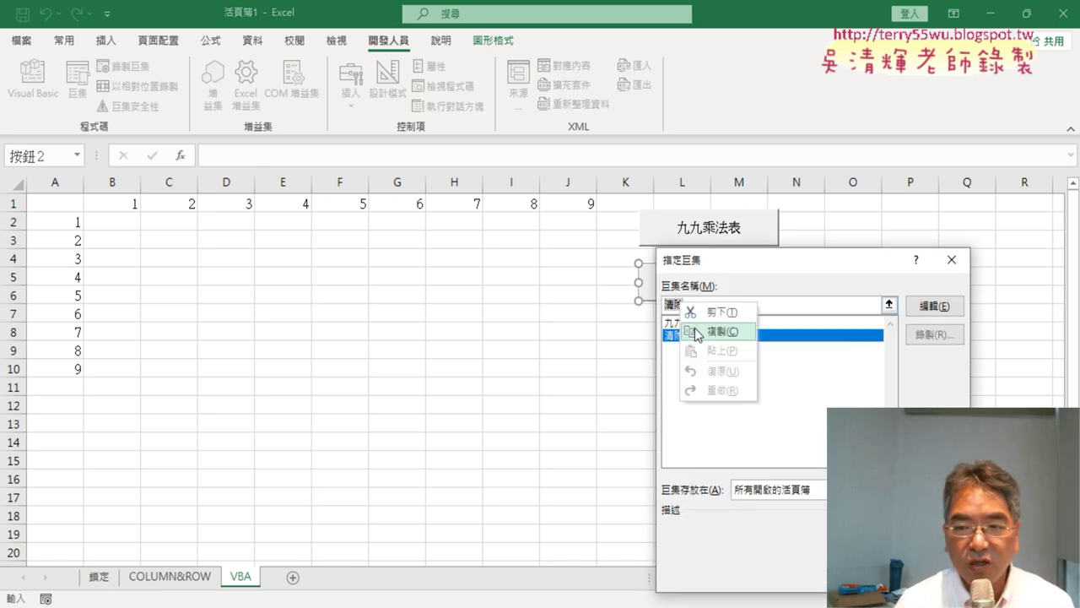
pyautogui.click(700, 335)
pyautogui.press('Return')
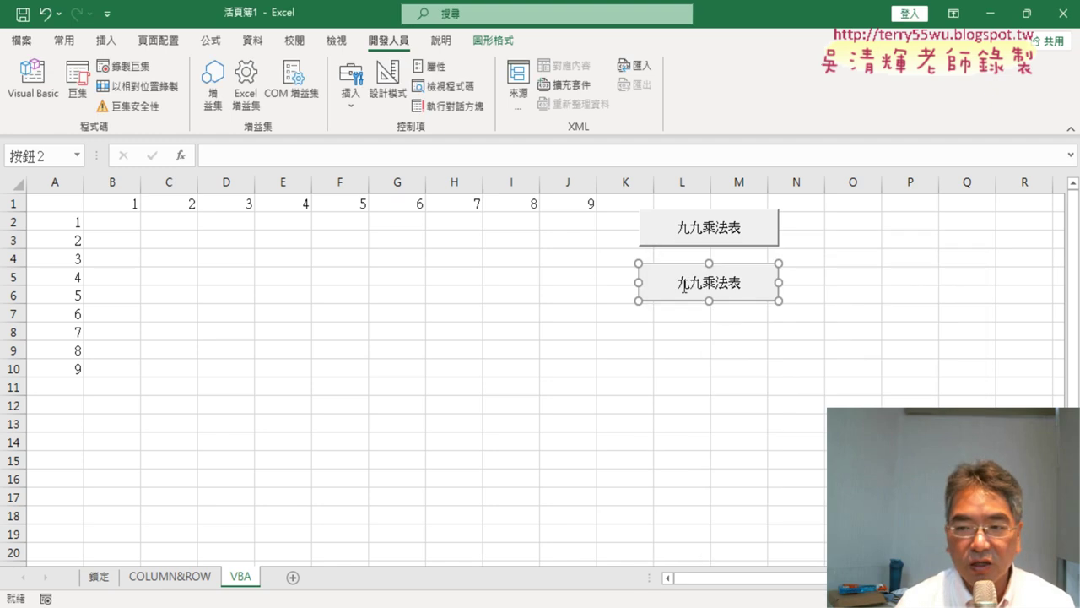
# Step: Change the second button's caption to 清除
pyautogui.click(685, 287)
pyautogui.press('Delete')
pyautogui.press('Delete')
pyautogui.press('Delete')
pyautogui.press('Delete')
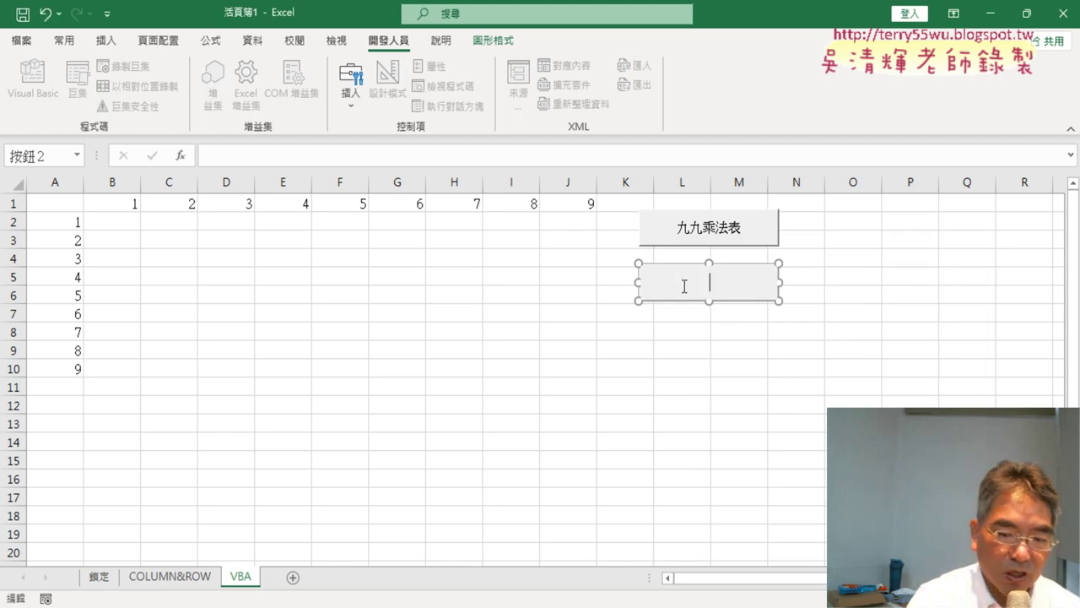
pyautogui.write('清除')
pyautogui.click(761, 351)
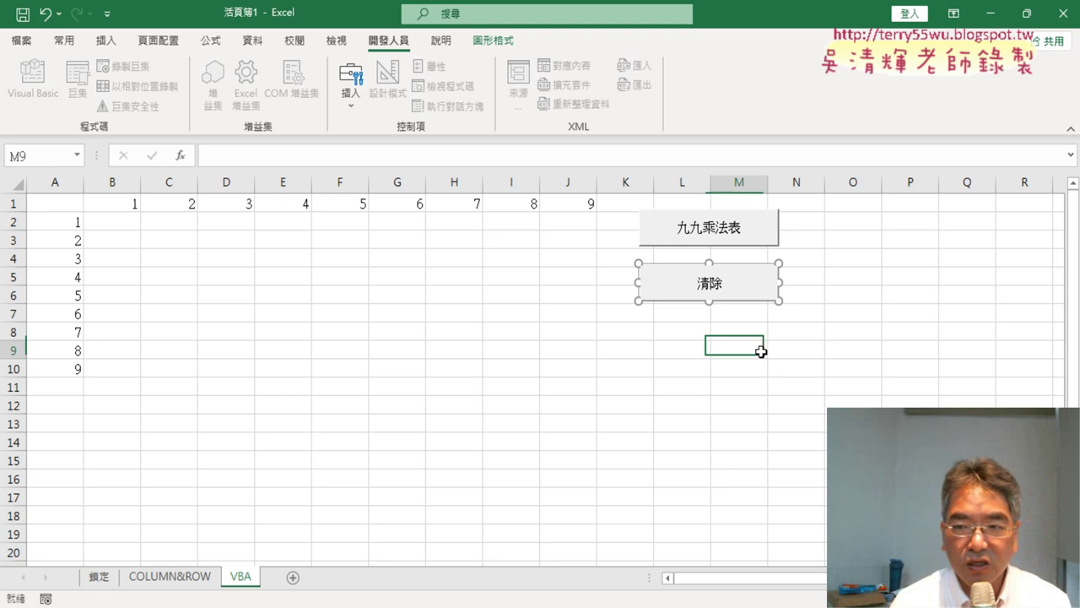
# Step: Test the 九九乘法表 and 清除 buttons three times each, then select A1:J11
pyautogui.click(728, 241)
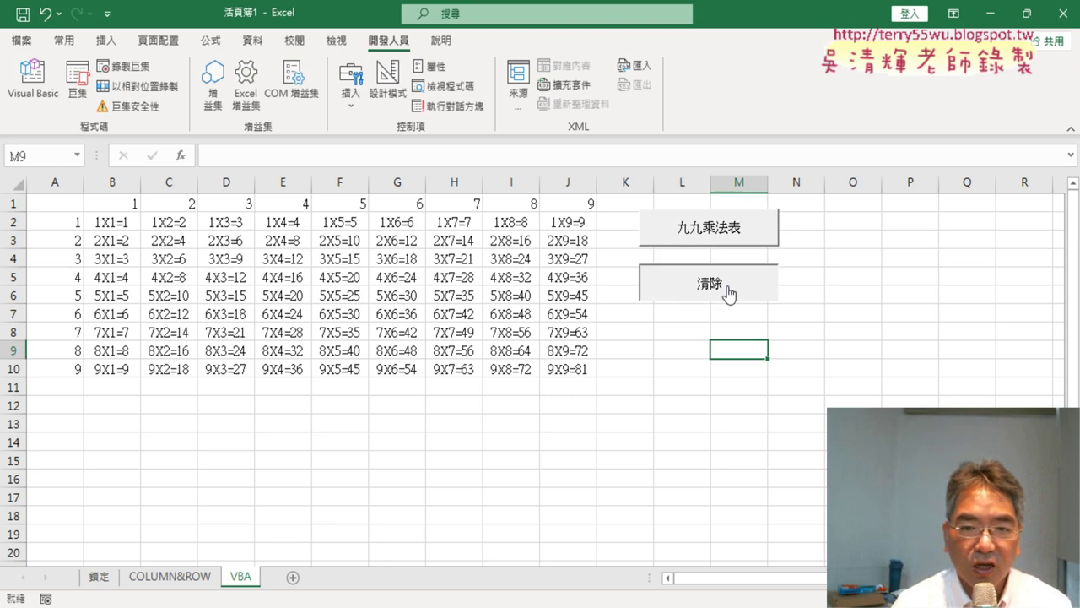
pyautogui.click(728, 293)
pyautogui.click(723, 244)
pyautogui.click(715, 281)
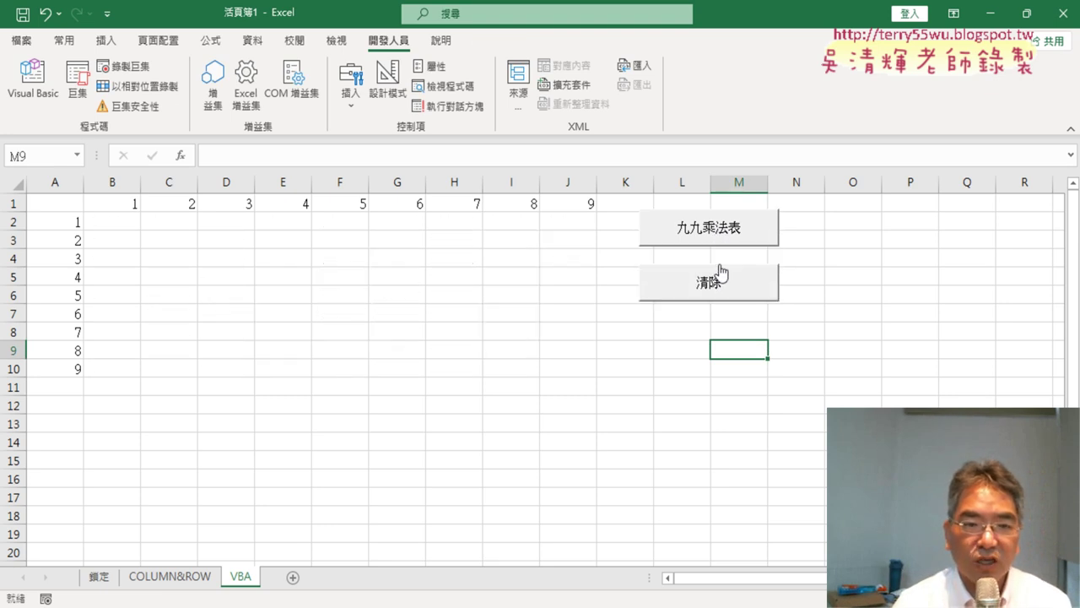
pyautogui.click(728, 229)
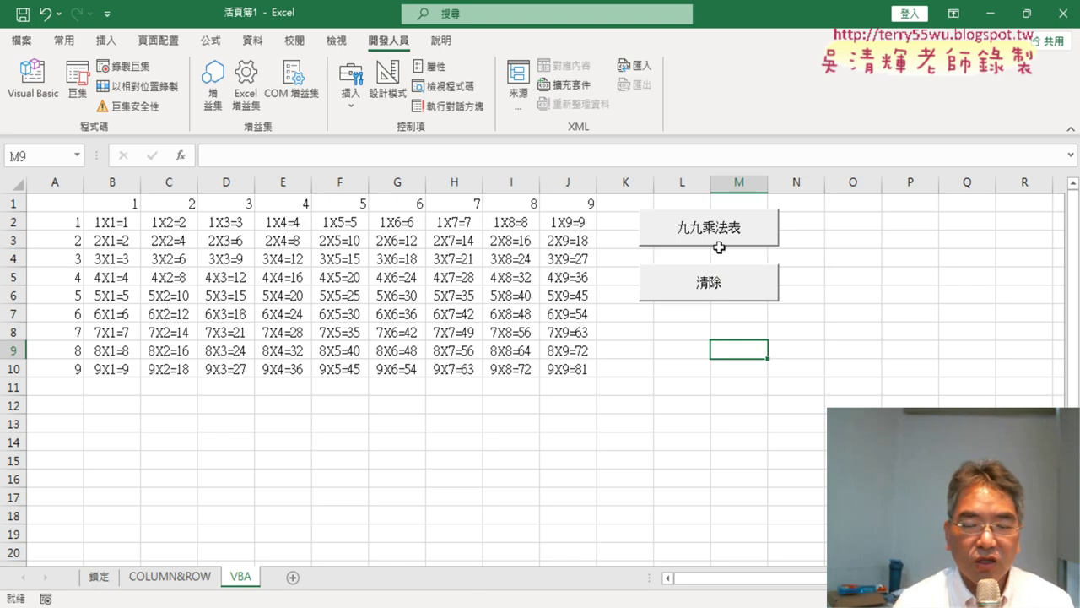
pyautogui.click(714, 284)
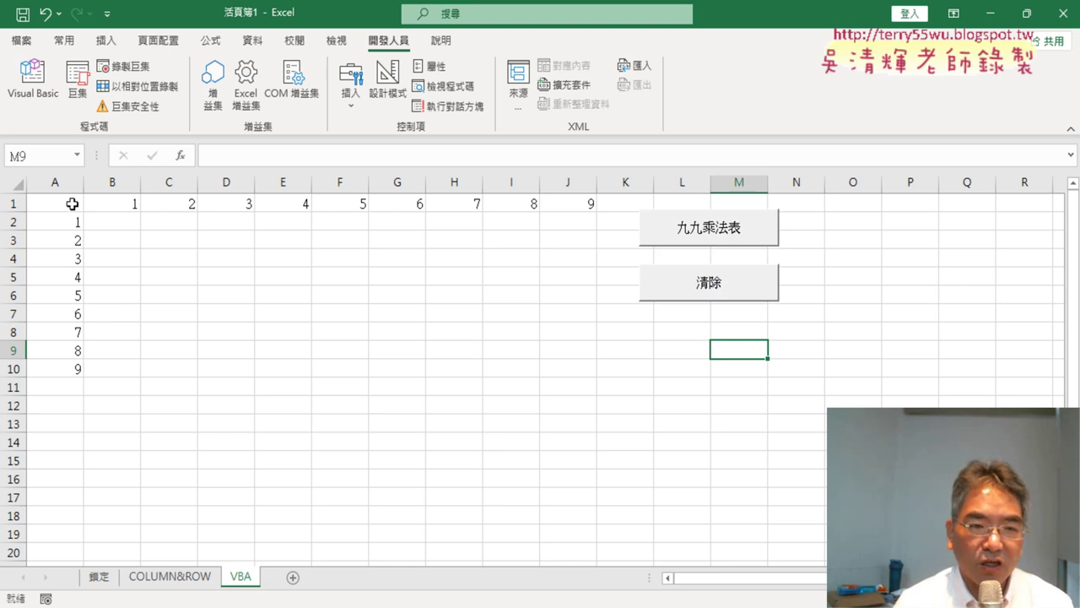
pyautogui.moveTo(72, 203)
pyautogui.mouseDown()
pyautogui.moveTo(583, 382)
pyautogui.moveTo(582, 372)
pyautogui.mouseUp()
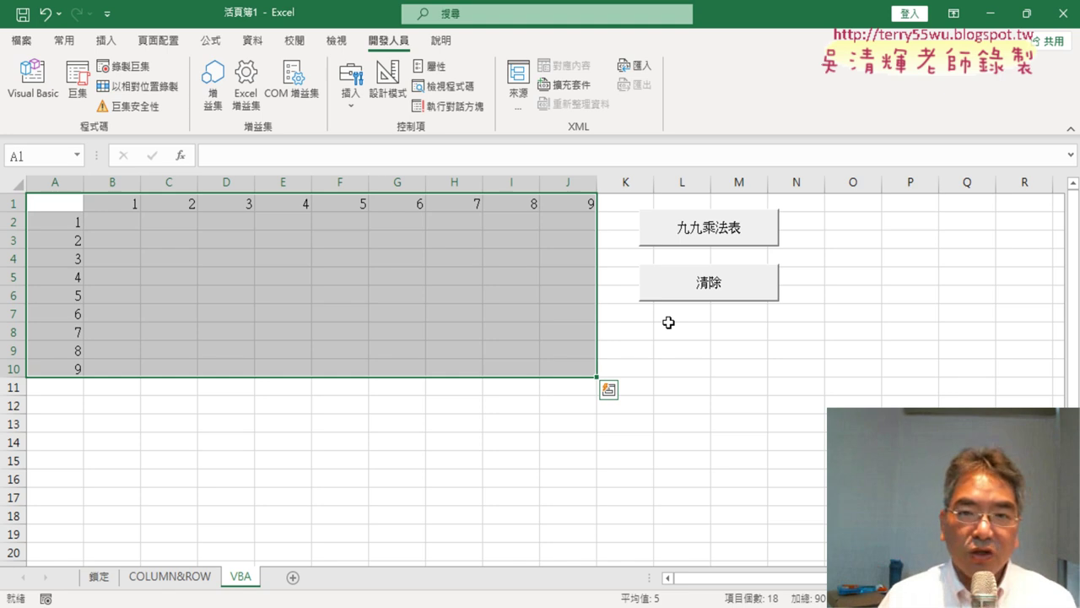
# Step: Open the Save As dialog via 另存新檔 > 瀏覽 and move it for a clearer view
pyautogui.click(24, 40)
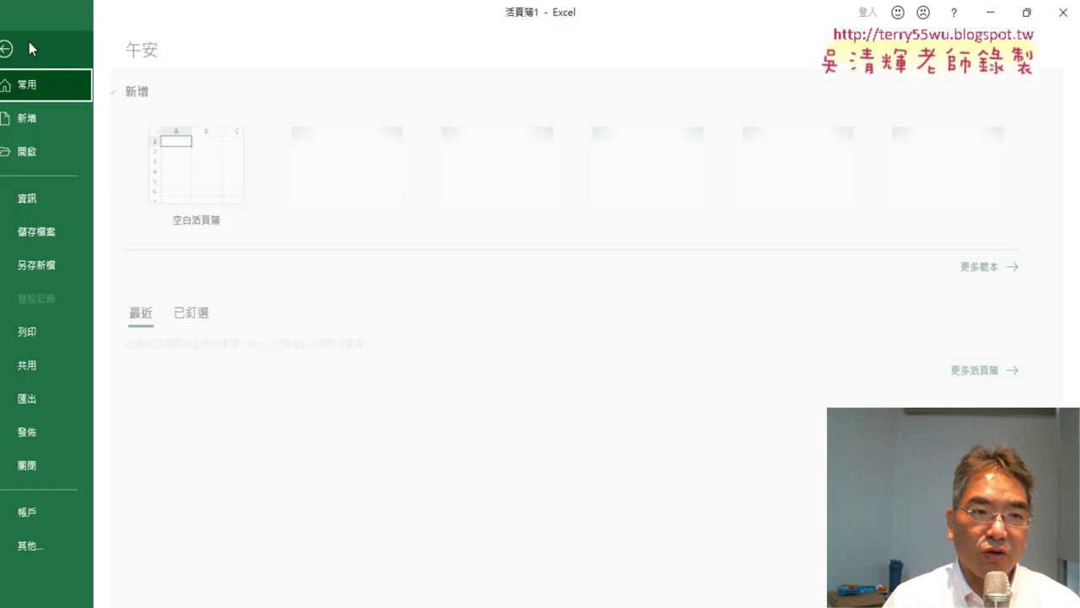
pyautogui.click(65, 265)
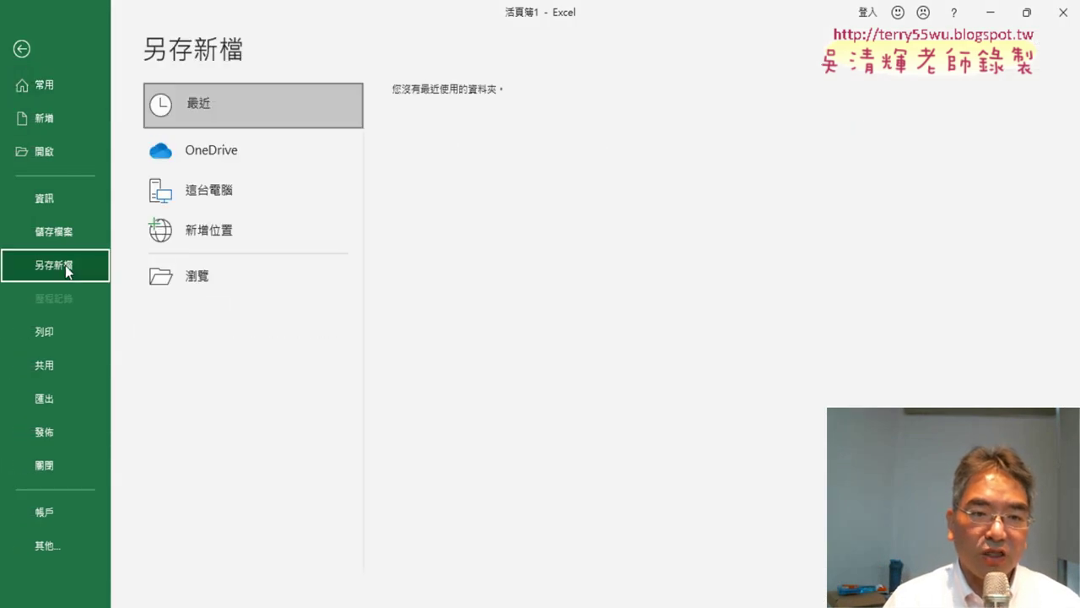
pyautogui.click(217, 285)
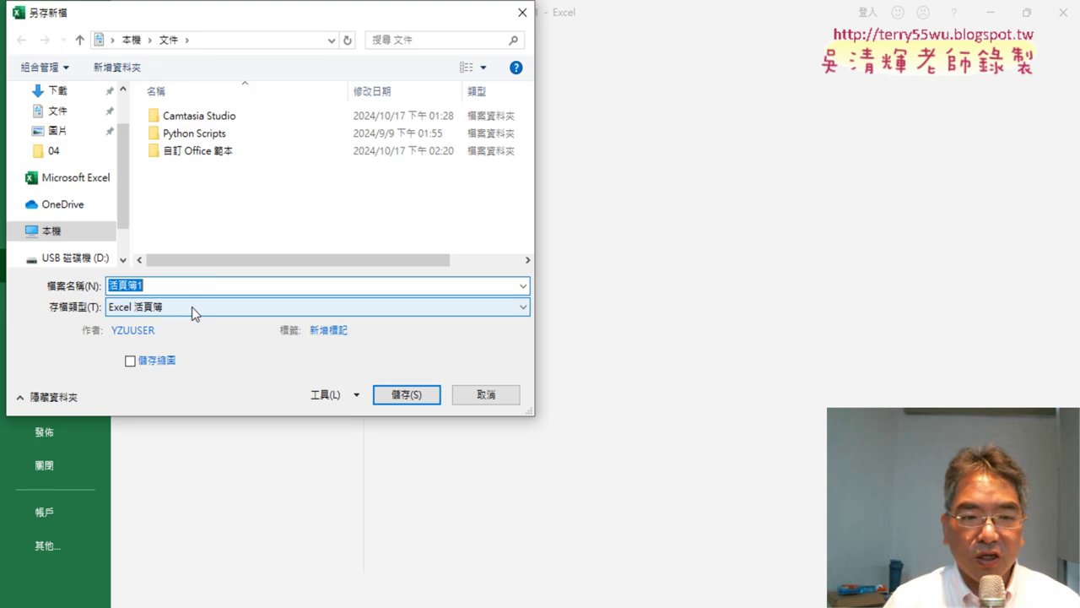
pyautogui.moveTo(301, 24); pyautogui.dragTo(592, 75)
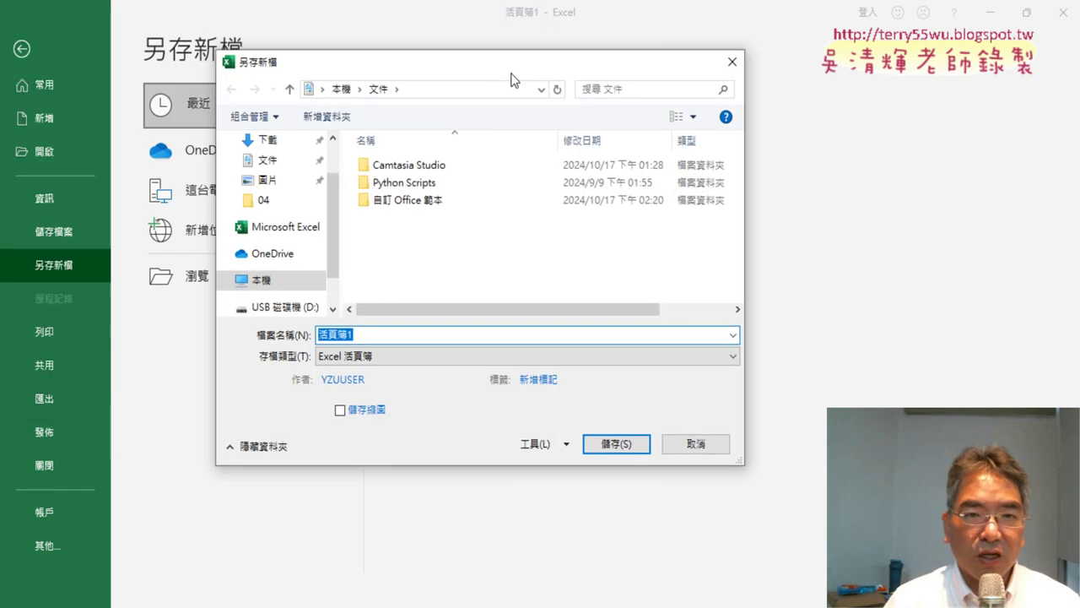
# Step: Try the macro-enabled file type, then set 存檔類型 back to Excel 活頁簿
pyautogui.click(469, 359)
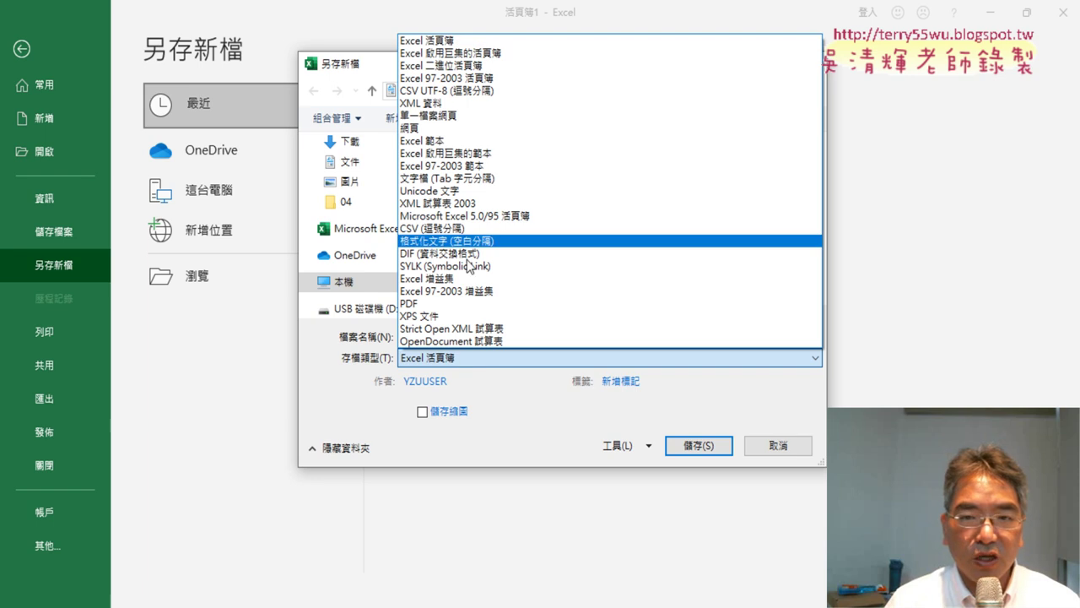
pyautogui.click(478, 54)
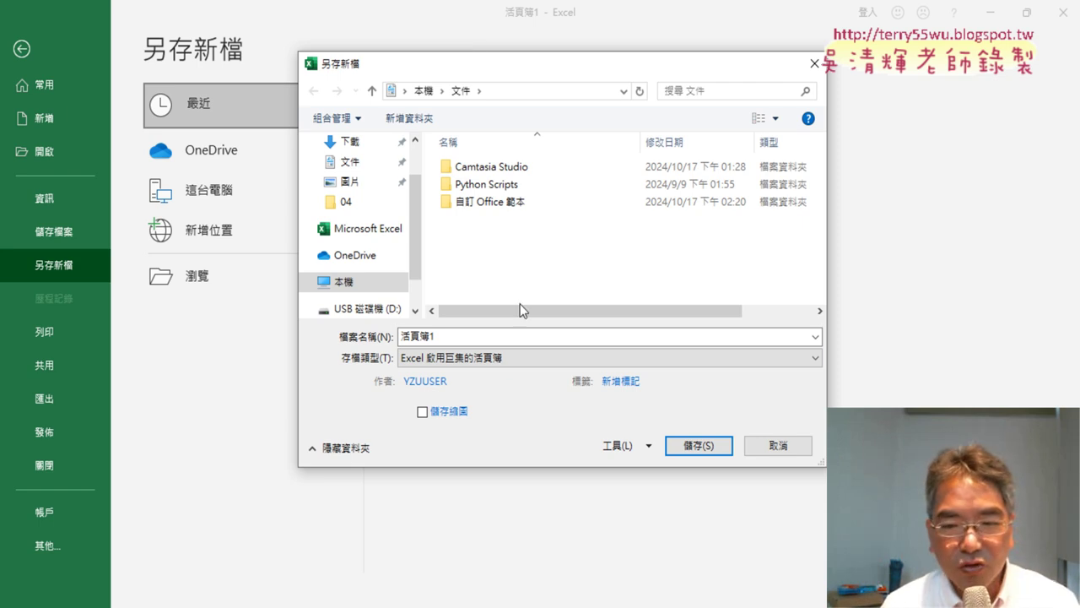
pyautogui.click(524, 357)
pyautogui.click(492, 40)
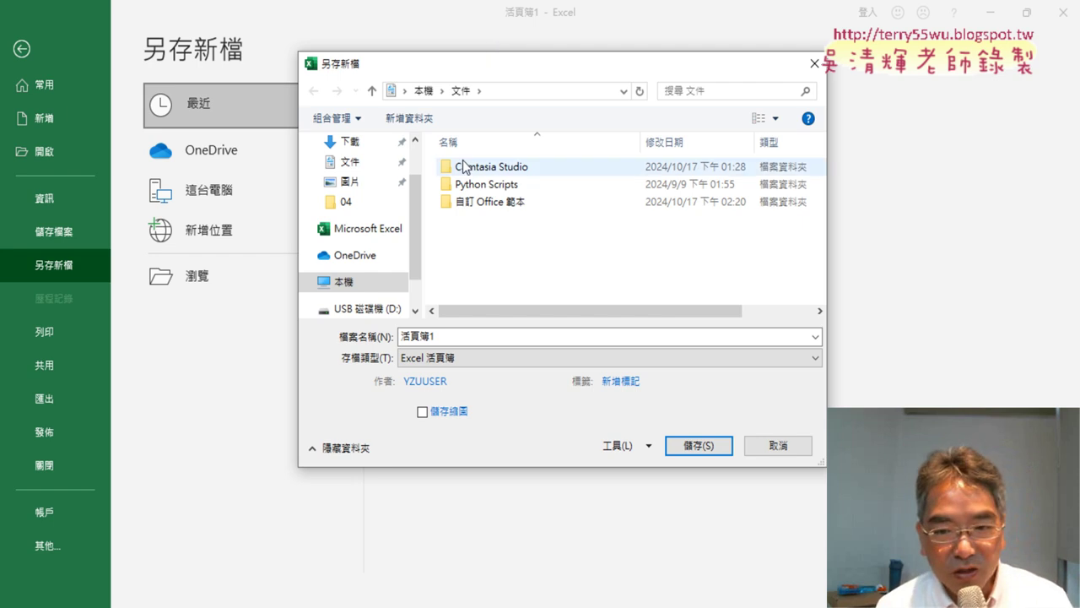
# Step: Set 存檔類型 to Excel 啟用巨集的活頁簿, look at the view and 組合管理 menus, then cancel the dialog
pyautogui.click(453, 357)
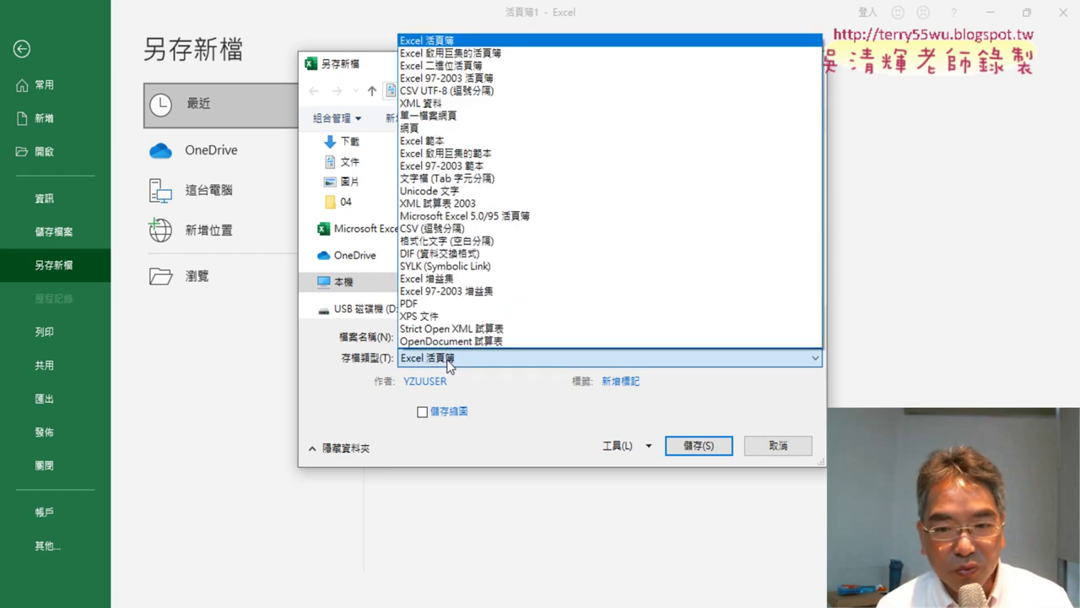
pyautogui.click(501, 54)
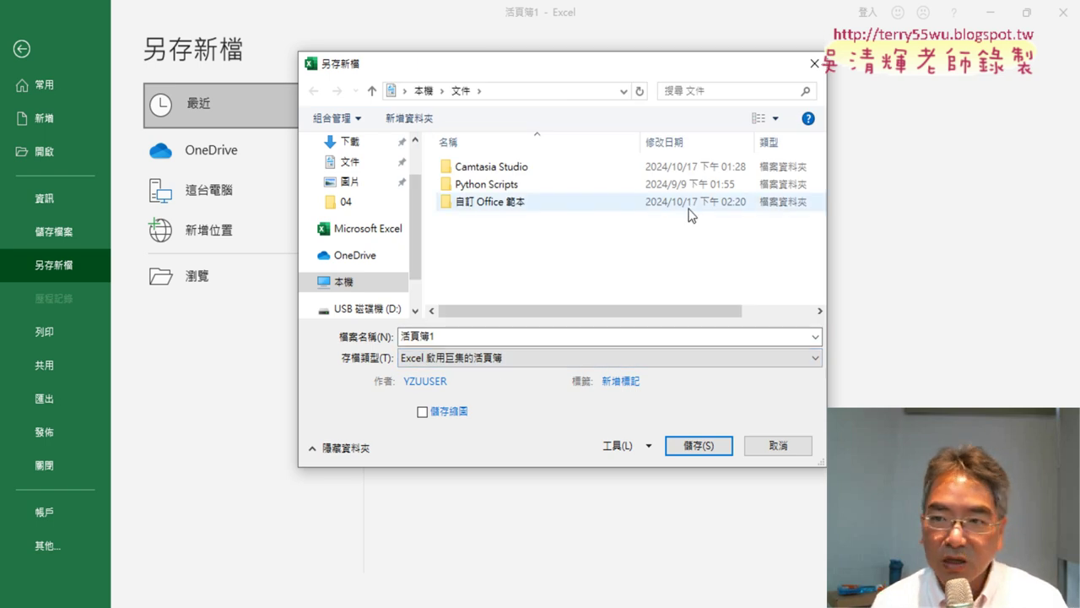
pyautogui.click(778, 121)
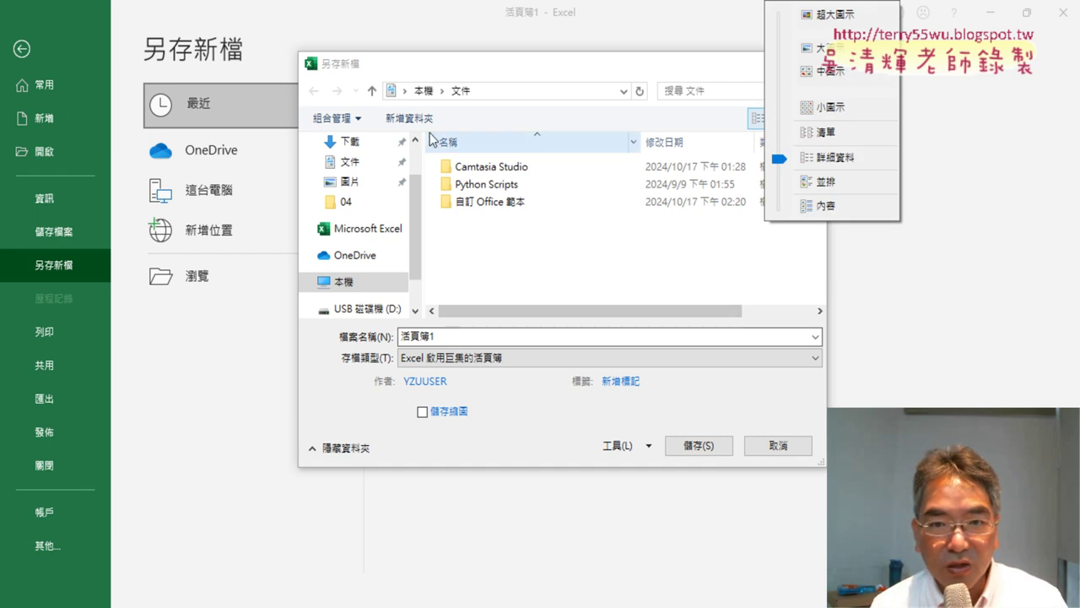
pyautogui.click(357, 118)
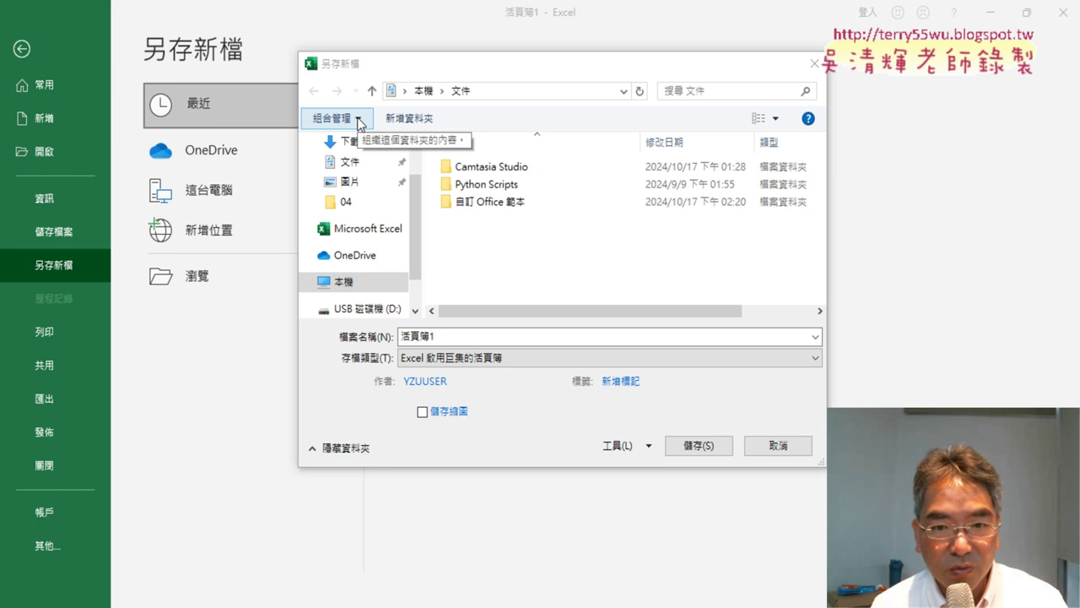
pyautogui.click(359, 124)
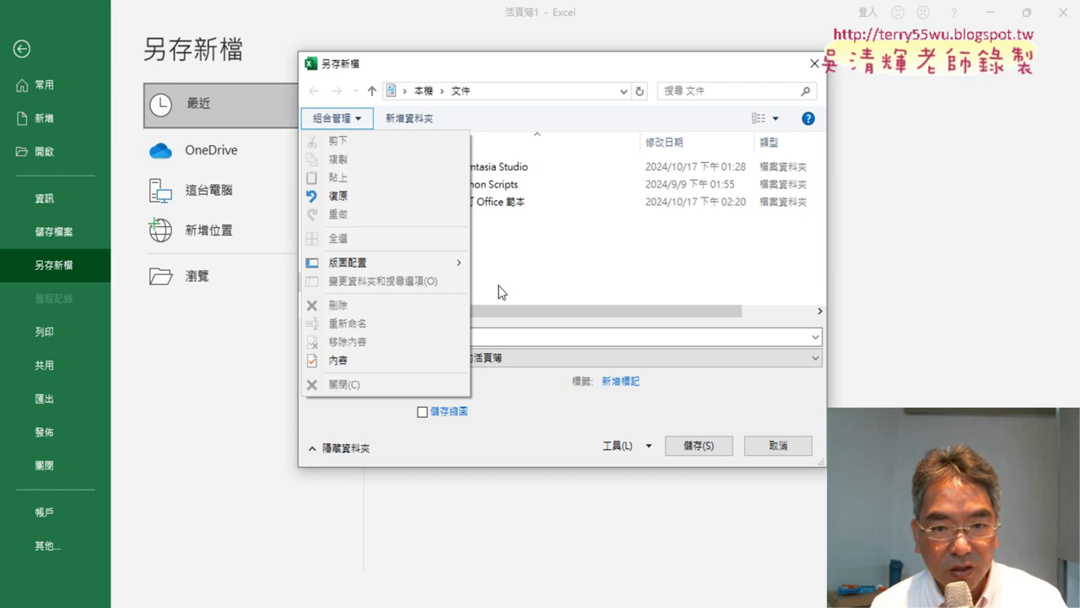
pyautogui.click(778, 446)
pyautogui.click(778, 445)
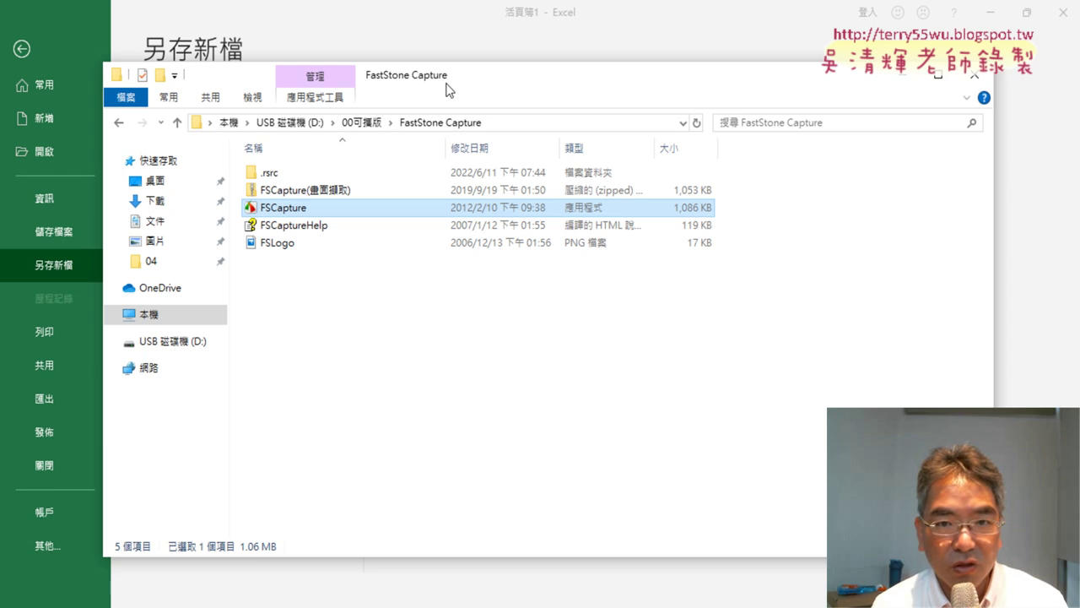
# Step: Tick 副檔名 on File Explorer's 檢視 tab so names like FSCapture.exe show extensions
pyautogui.click(253, 98)
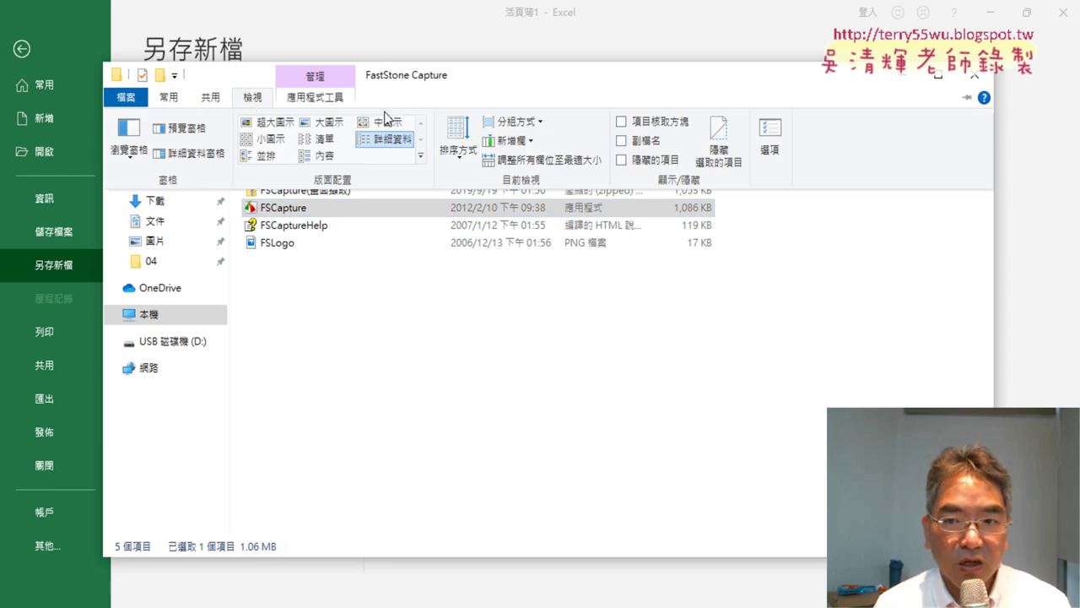
pyautogui.click(630, 146)
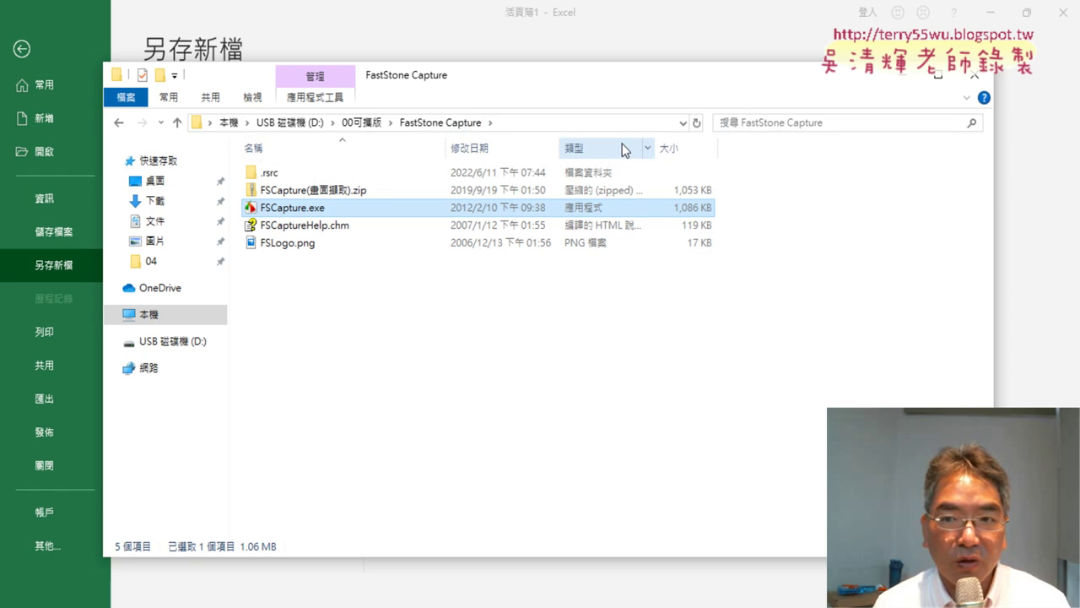
pyautogui.click(263, 102)
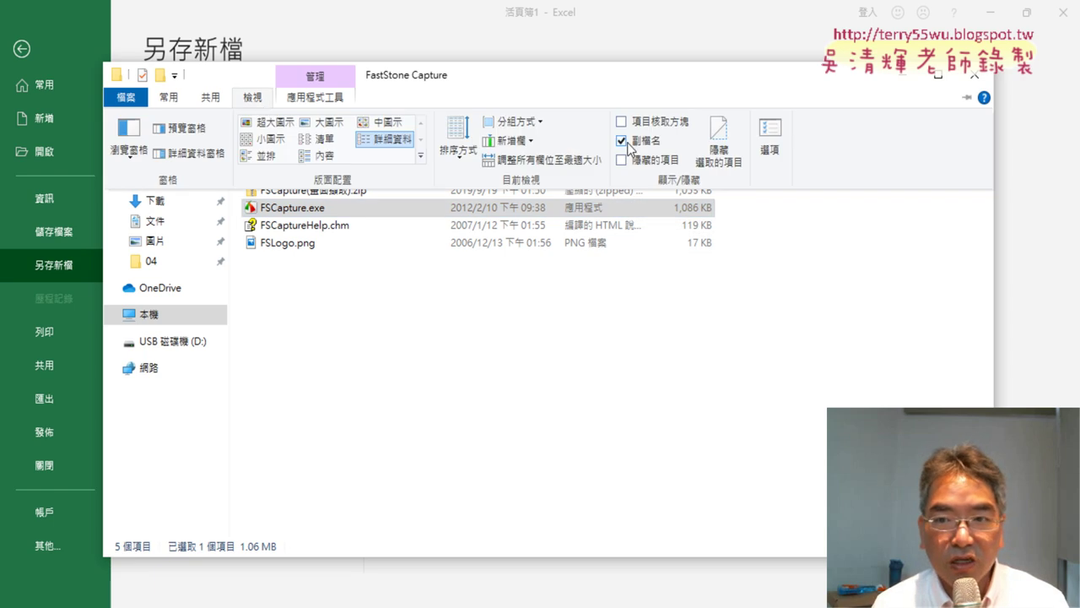
pyautogui.click(892, 86)
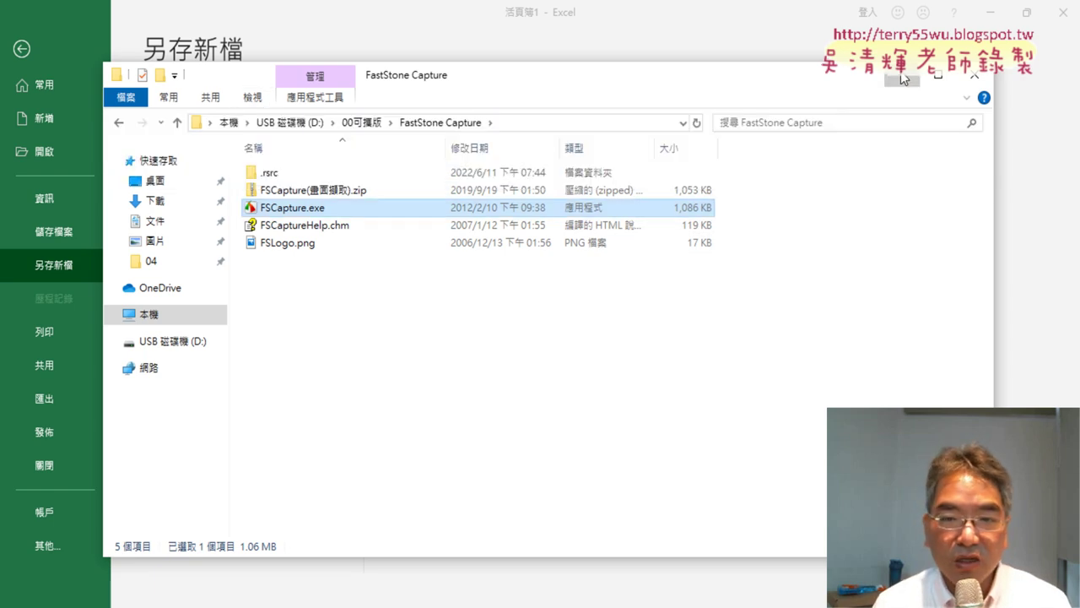
# Step: Close Explorer, reopen Save As with 存檔類型 Excel 啟用巨集的活頁簿 (*.xlsm), then return to File Explorer
pyautogui.click(975, 75)
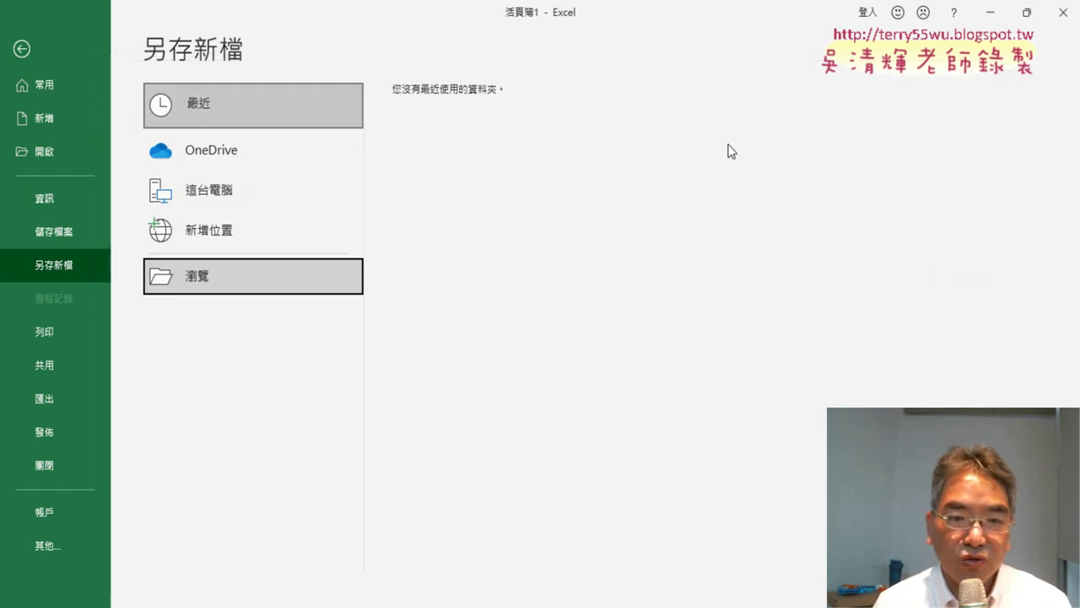
pyautogui.click(248, 276)
pyautogui.click(485, 365)
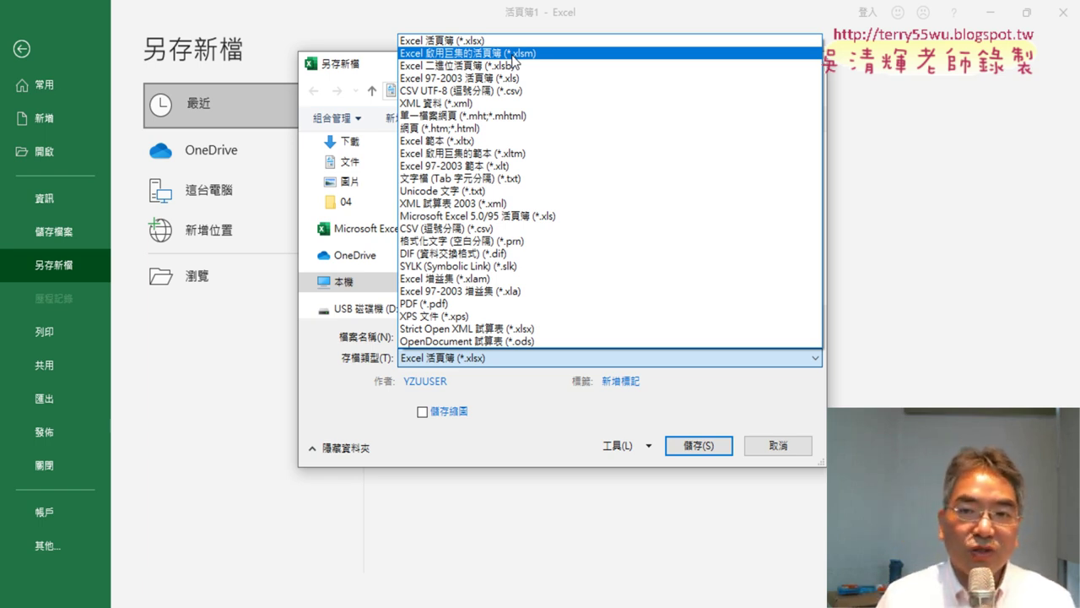
pyautogui.click(514, 54)
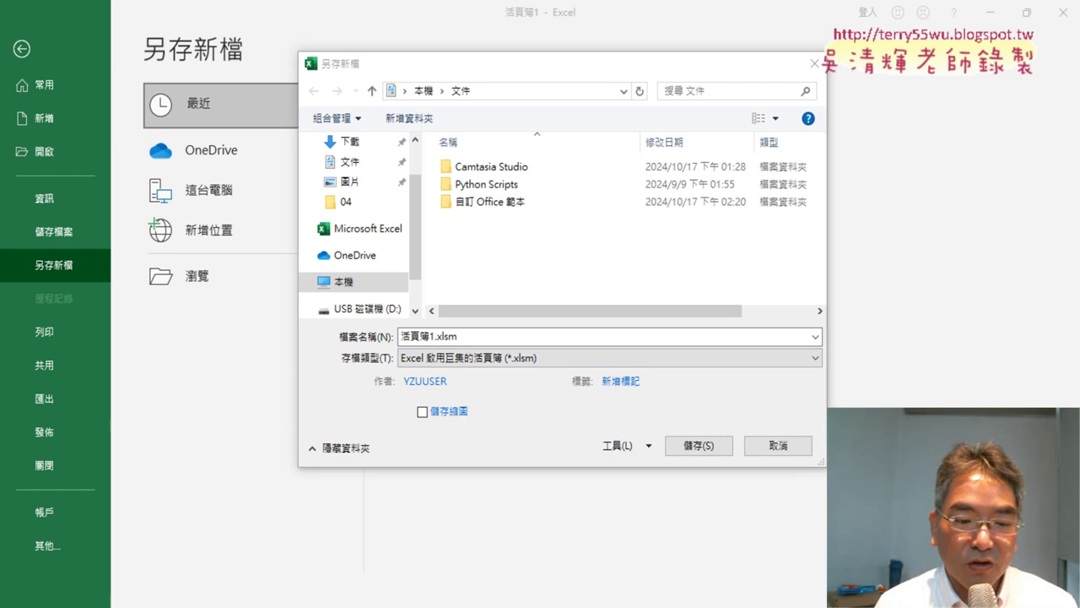
pyautogui.hotkey('alt', 'Tab')
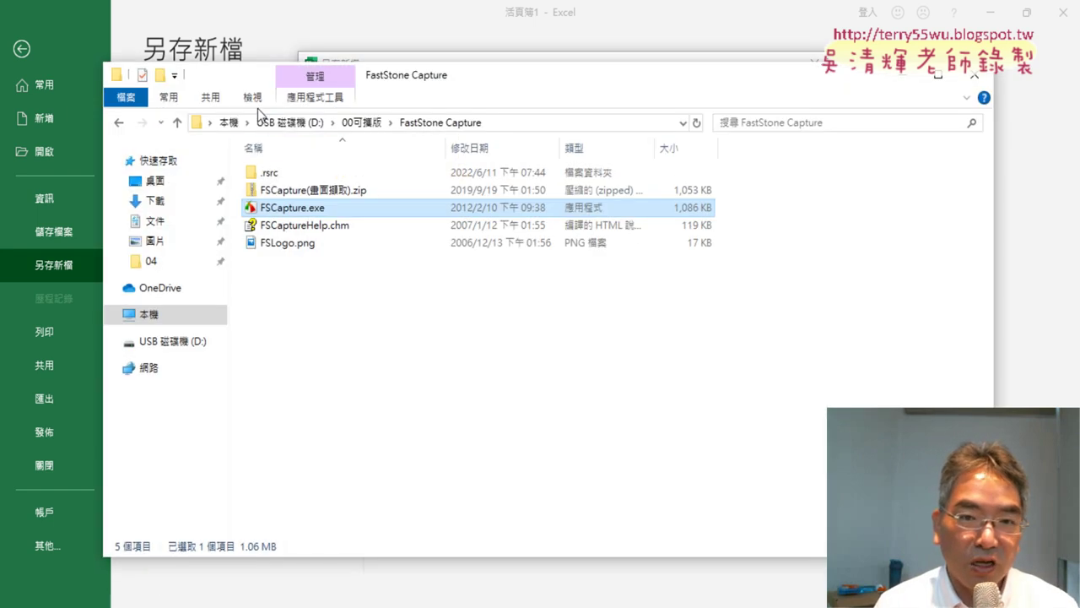
pyautogui.click(253, 98)
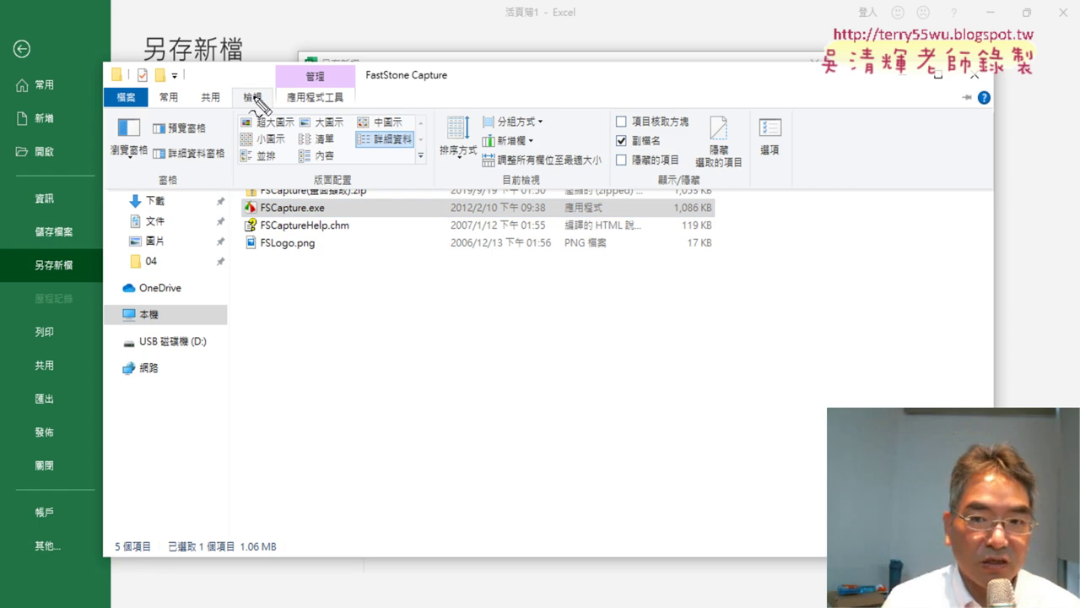
pyautogui.moveTo(269, 108); pyautogui.dragTo(271, 91)
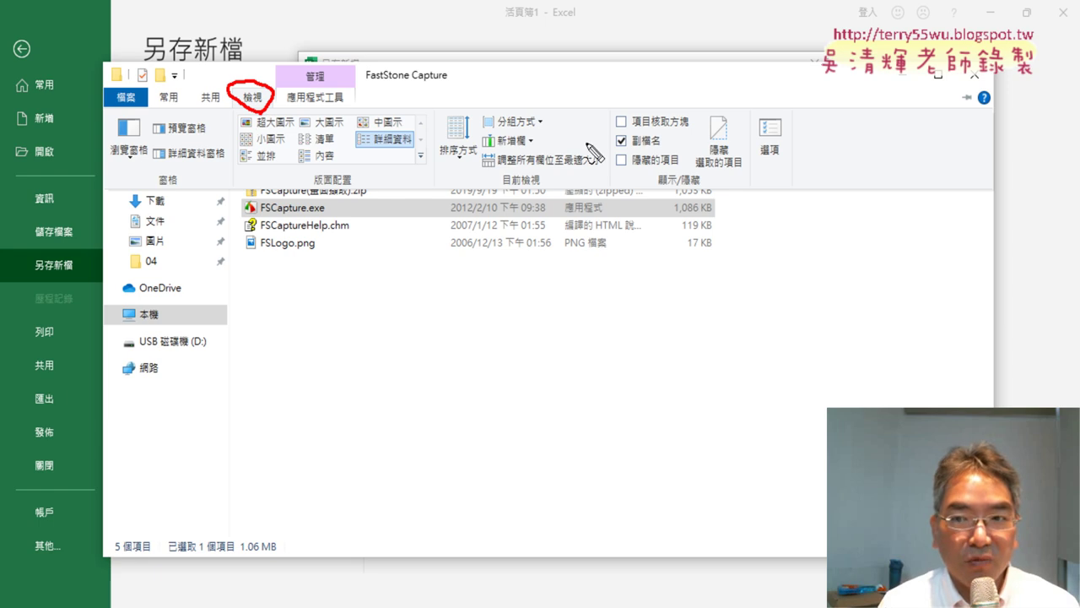
pyautogui.moveTo(675, 156)
pyautogui.mouseDown()
pyautogui.moveTo(620, 135)
pyautogui.moveTo(656, 173)
pyautogui.mouseUp()
pyautogui.moveTo(618, 135)
pyautogui.mouseDown()
pyautogui.moveTo(628, 150)
pyautogui.moveTo(650, 117)
pyautogui.mouseUp()
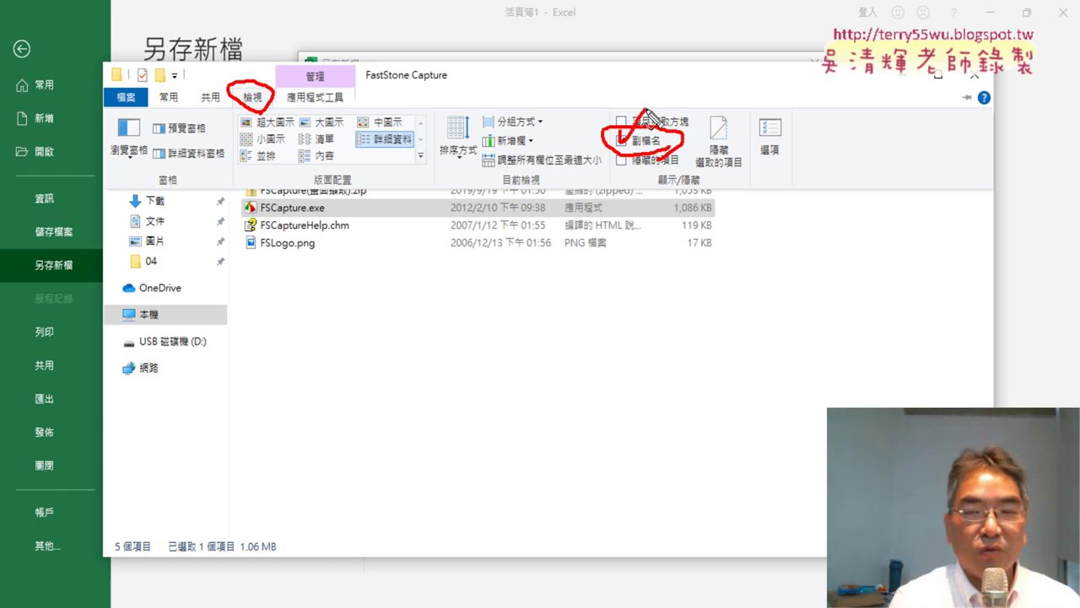
pyautogui.press('Escape')
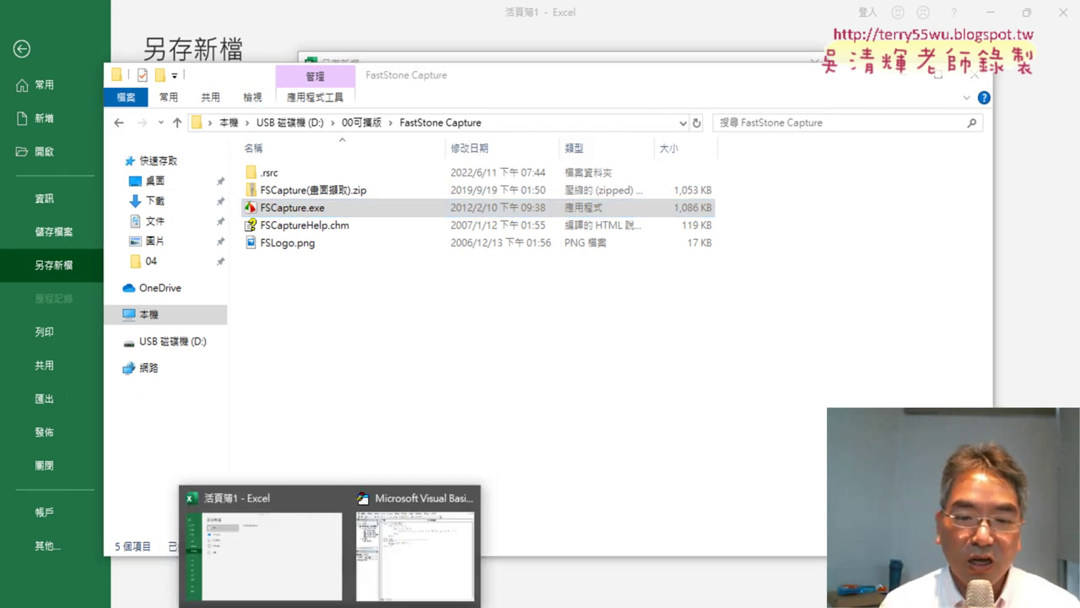
# Step: In the Save As dialog, choose the .xlsm macro-enabled type and the Desktop as location
pyautogui.click(274, 558)
pyautogui.click(502, 363)
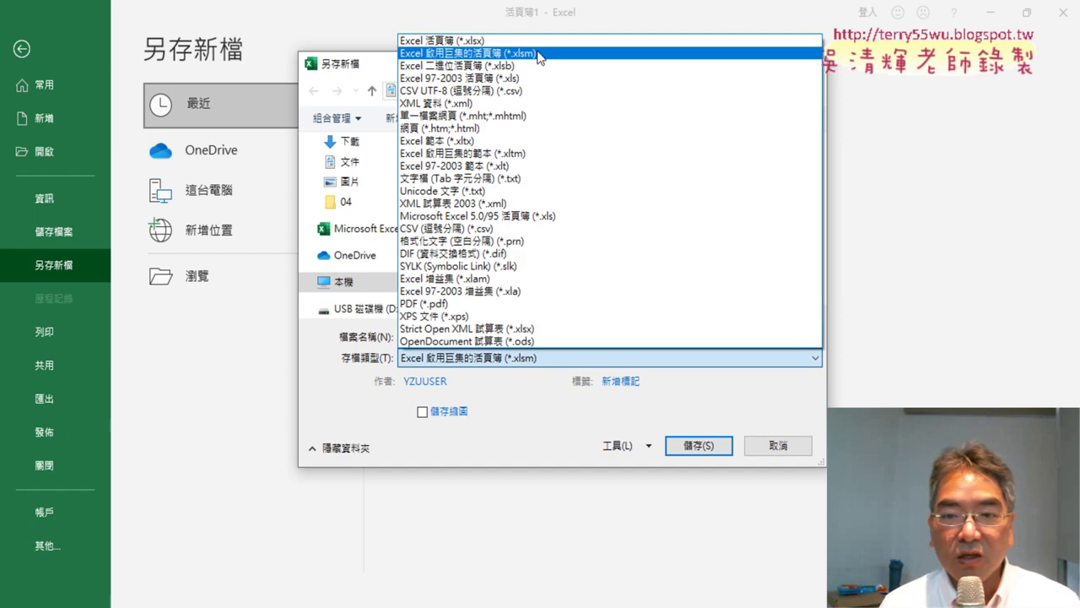
pyautogui.click(538, 54)
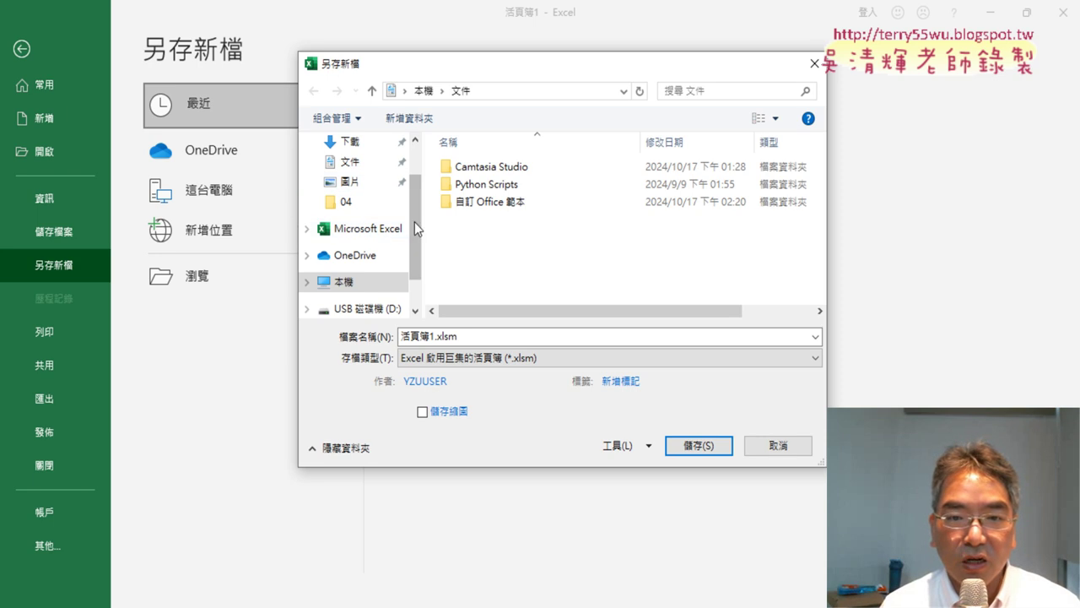
pyautogui.moveTo(414, 222); pyautogui.dragTo(416, 170)
pyautogui.click(353, 175)
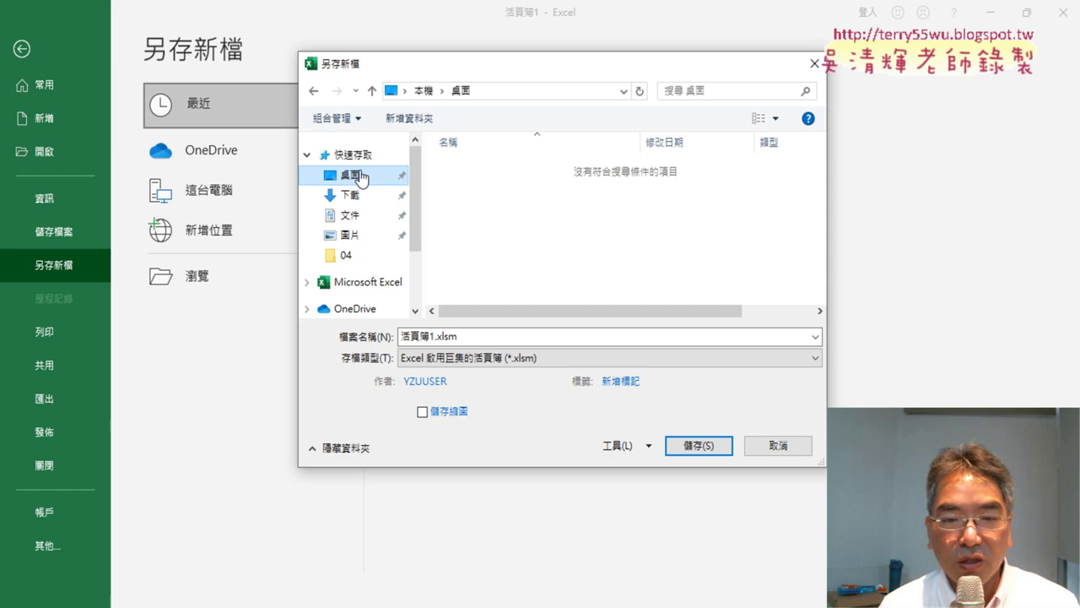
# Step: Name the file 九九乘法表複習 and save it
pyautogui.click(498, 336)
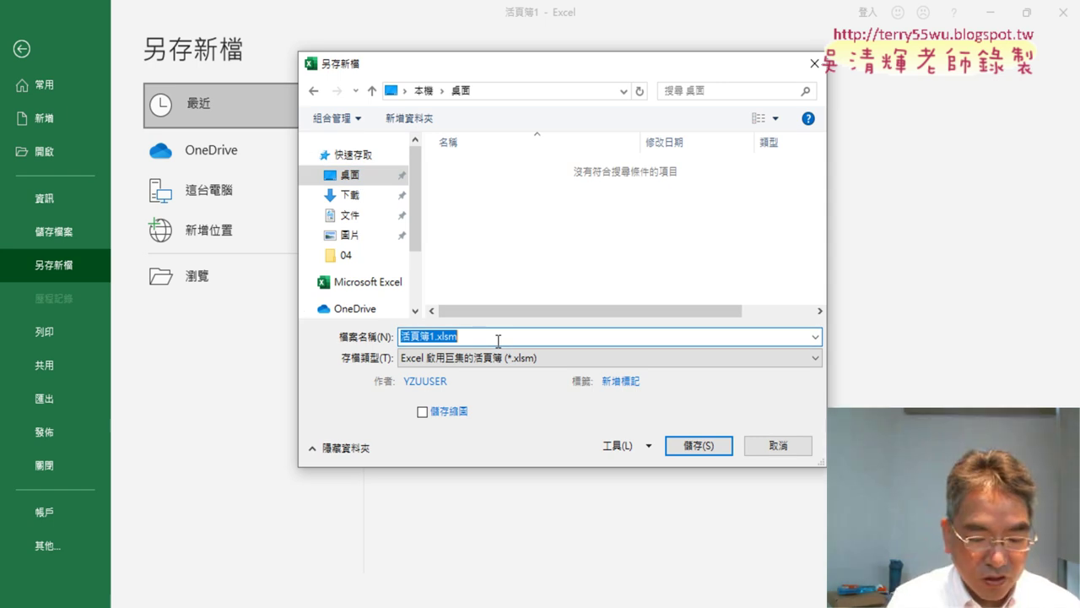
pyautogui.write('ㄐㄧㄡ')
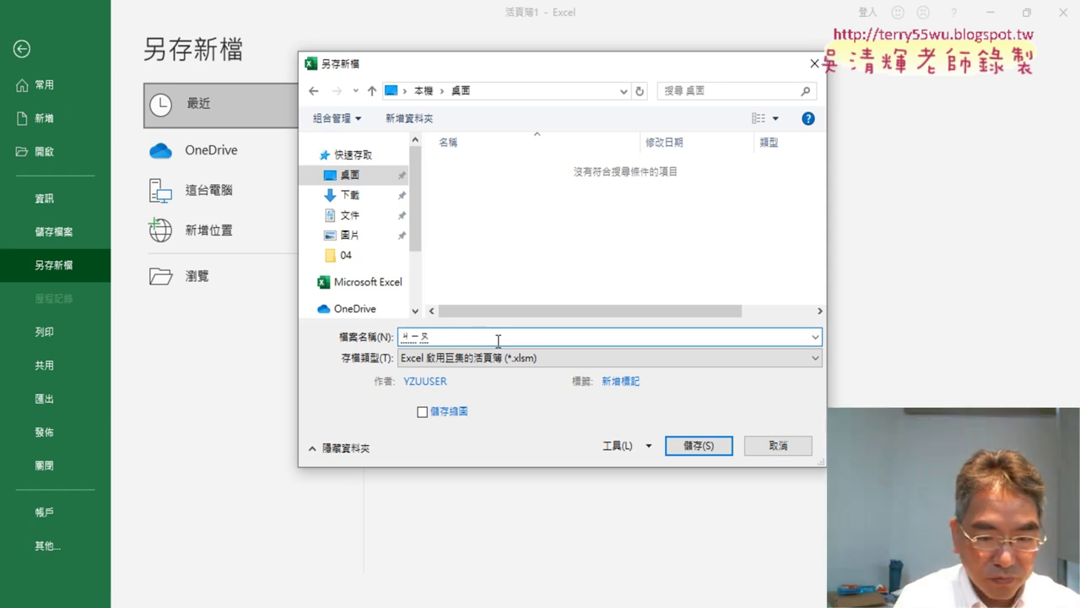
pyautogui.write('ˇㄐㄧㄡˇㄔㄥˊㄈㄚ')
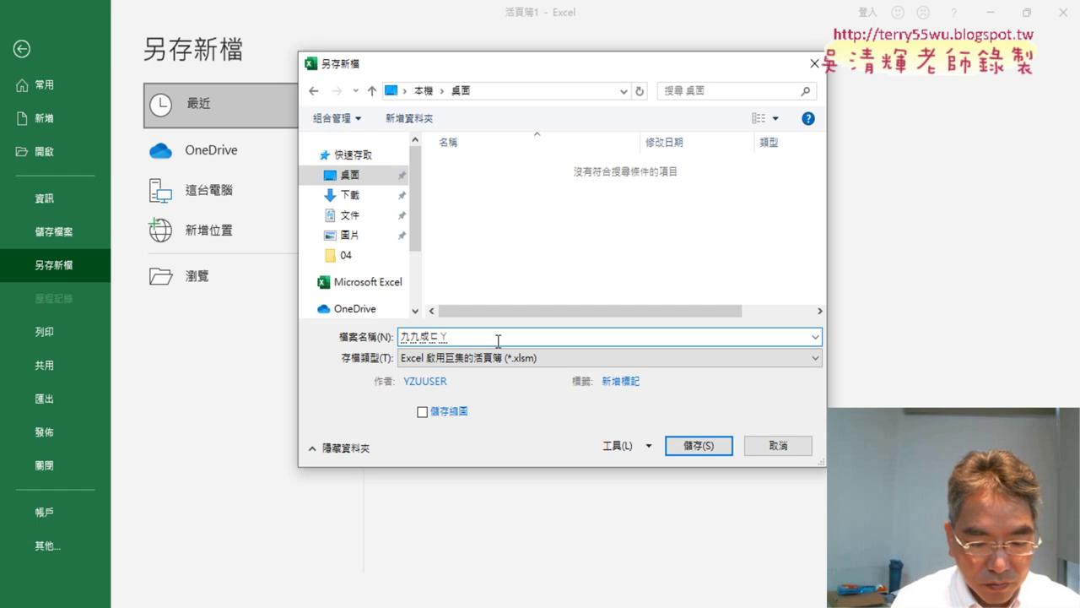
pyautogui.write('ˇㄅㄧㄠˇㄌㄧㄢˋㄒㄧ')
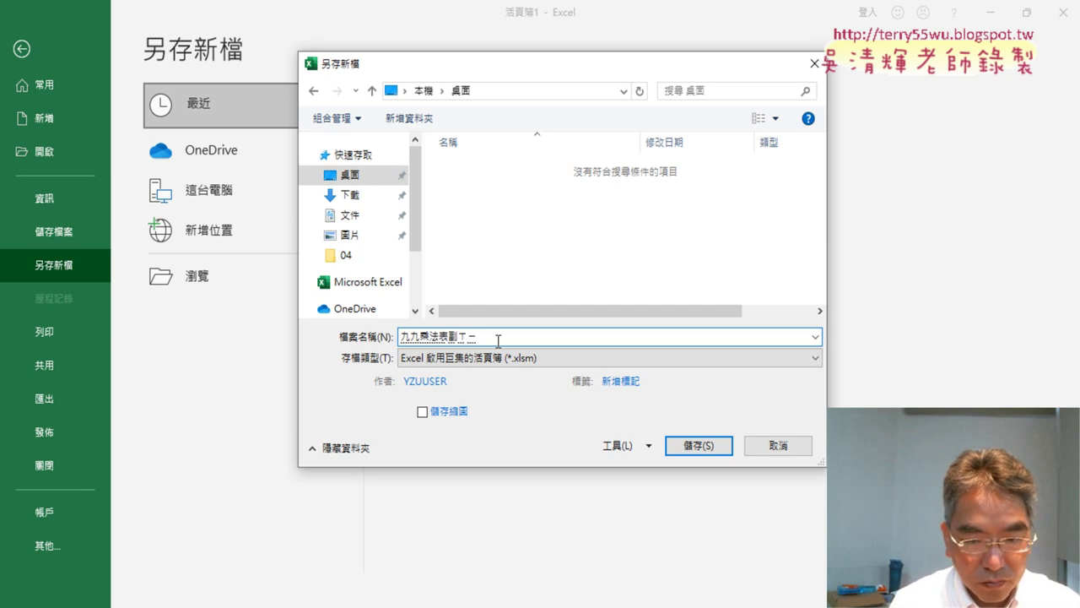
pyautogui.write('ˊ')
pyautogui.press('Return')
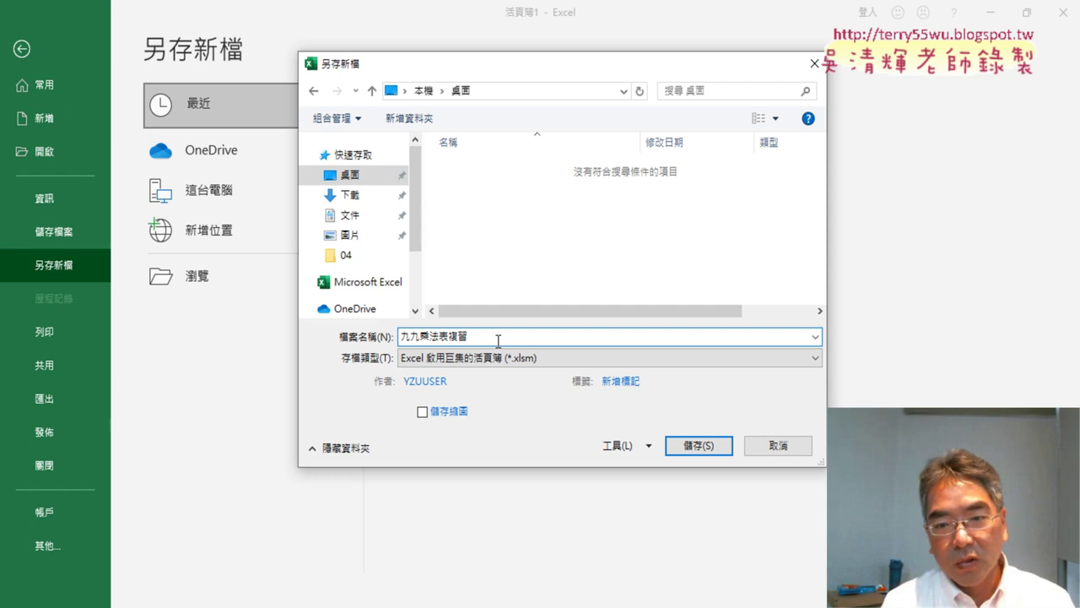
pyautogui.click(713, 445)
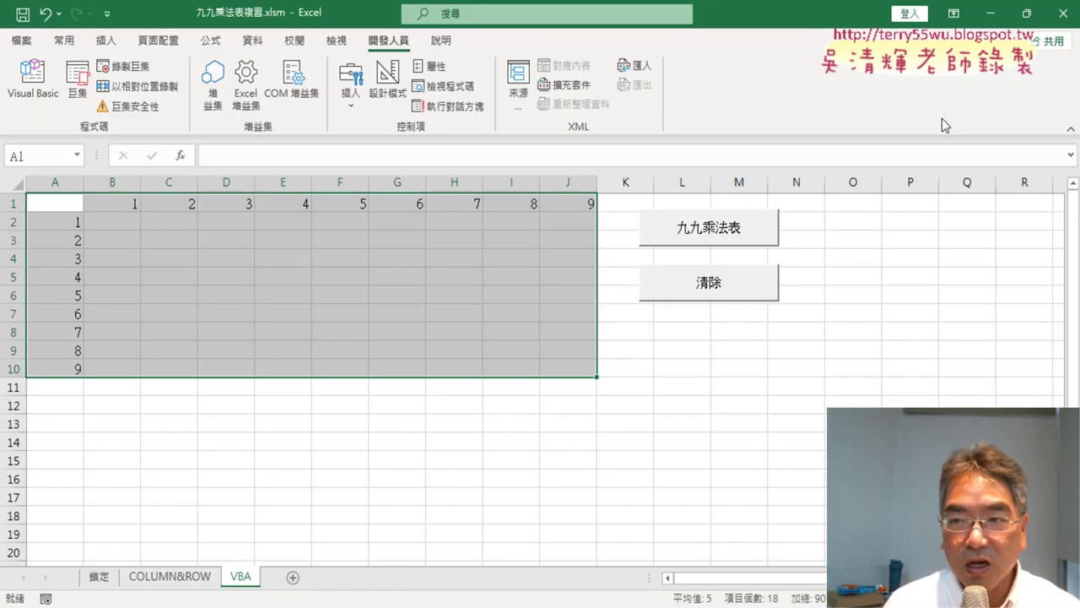
# Step: Close Excel and FastStone Editor and minimize Explorer to reveal the desktop
pyautogui.click(1063, 13)
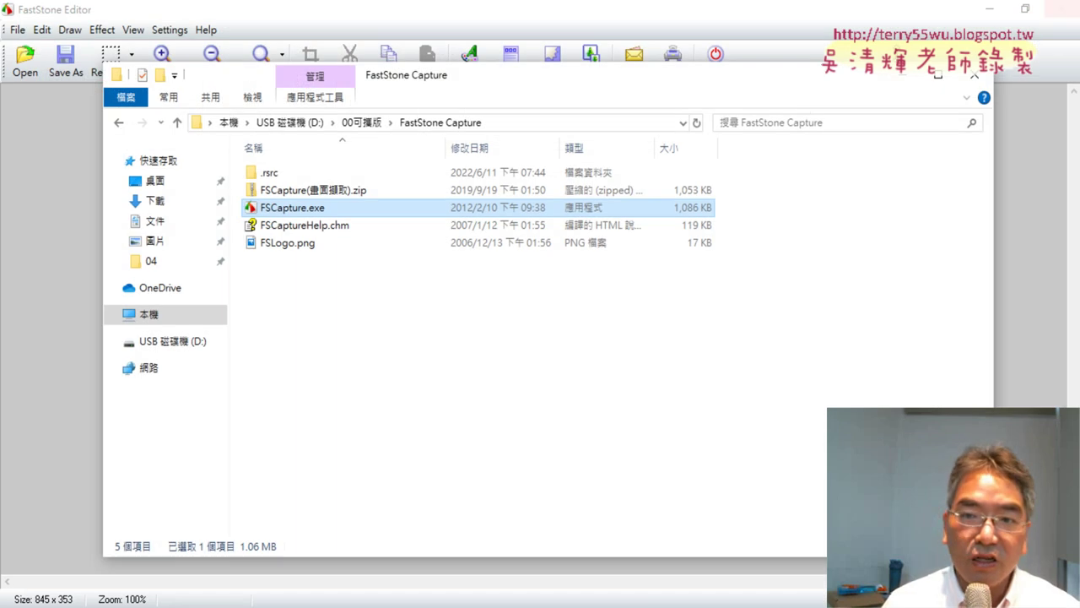
pyautogui.click(987, 10)
pyautogui.click(986, 19)
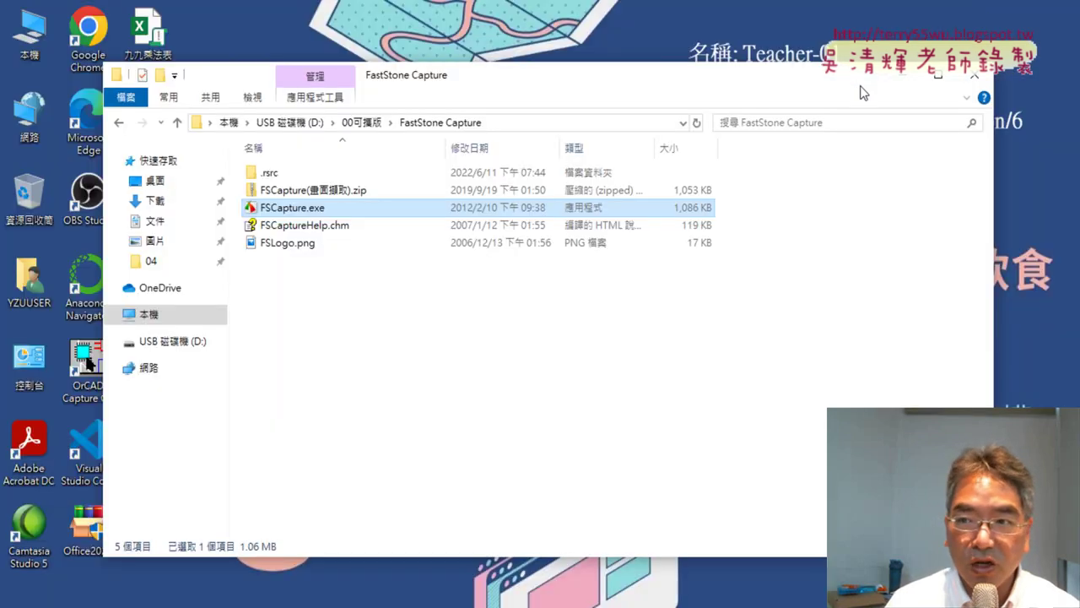
pyautogui.click(899, 75)
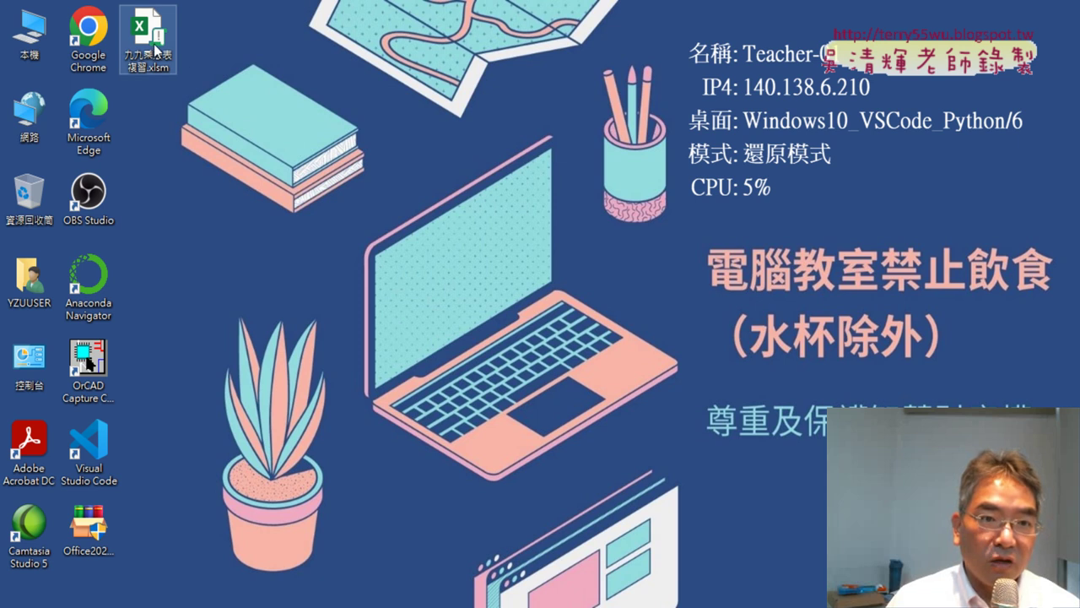
# Step: Mark the desktop 九九乘法表複習.xlsm icon with red annotations, then clear them
pyautogui.click(148, 38)
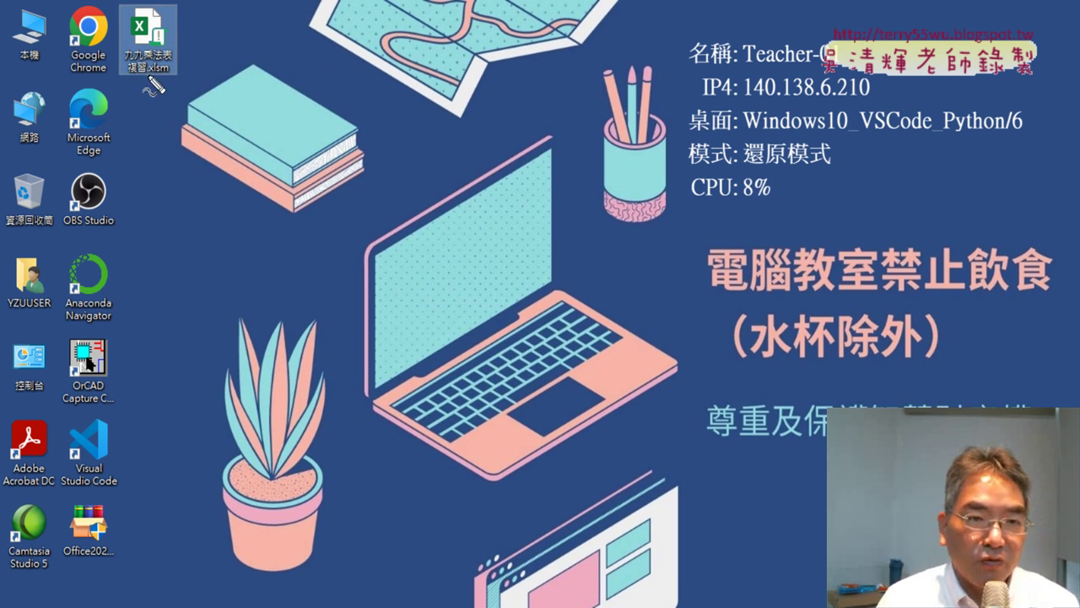
pyautogui.moveTo(146, 74); pyautogui.dragTo(167, 74)
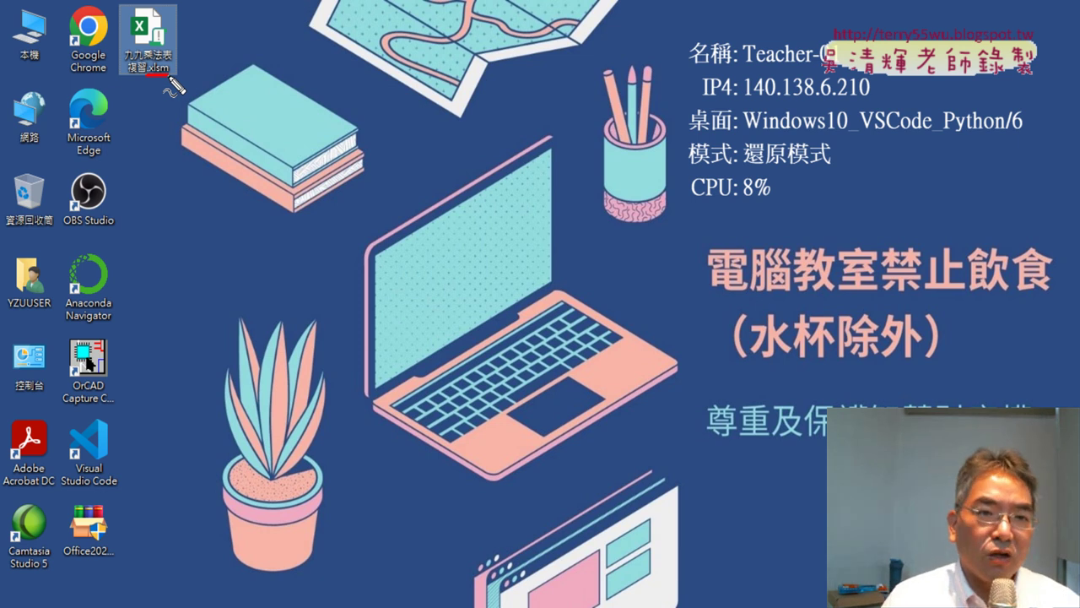
pyautogui.moveTo(166, 48)
pyautogui.mouseDown()
pyautogui.moveTo(150, 49)
pyautogui.moveTo(168, 26)
pyautogui.moveTo(174, 44)
pyautogui.mouseUp()
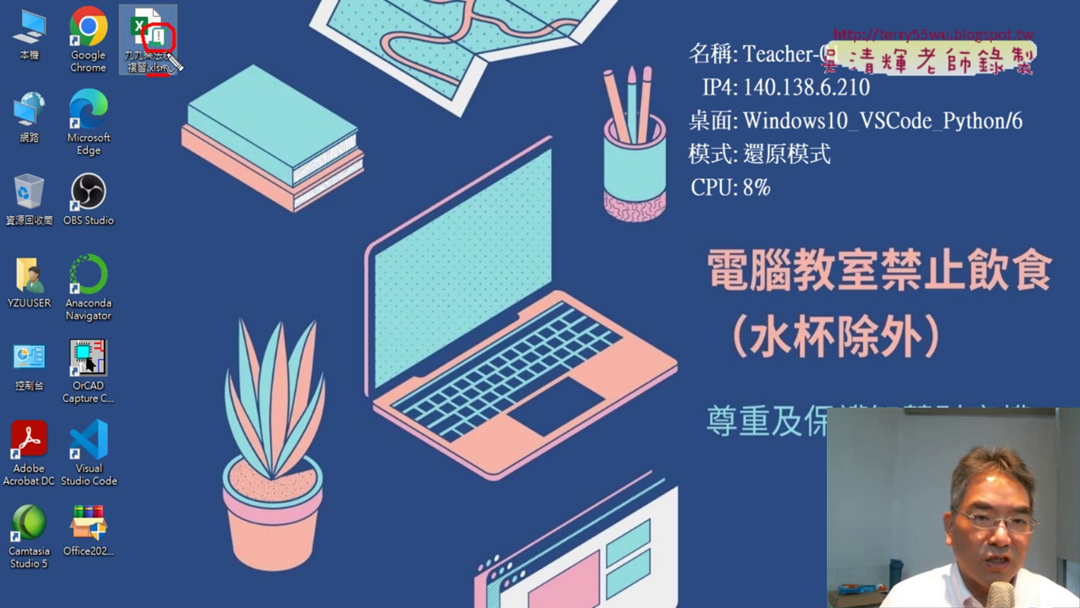
pyautogui.moveTo(257, 46); pyautogui.dragTo(181, 38)
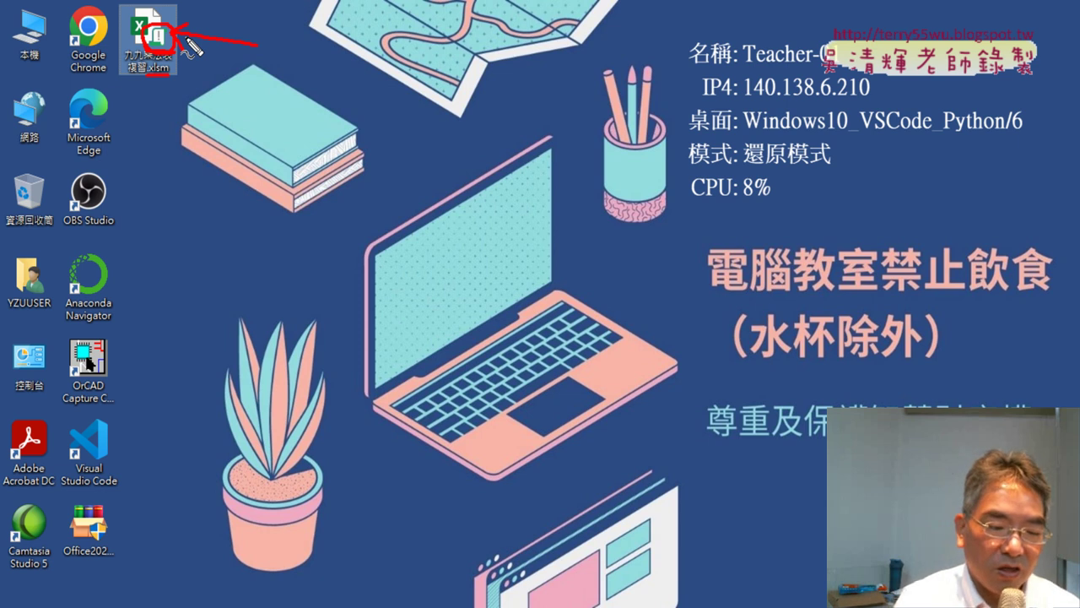
pyautogui.press('Escape')
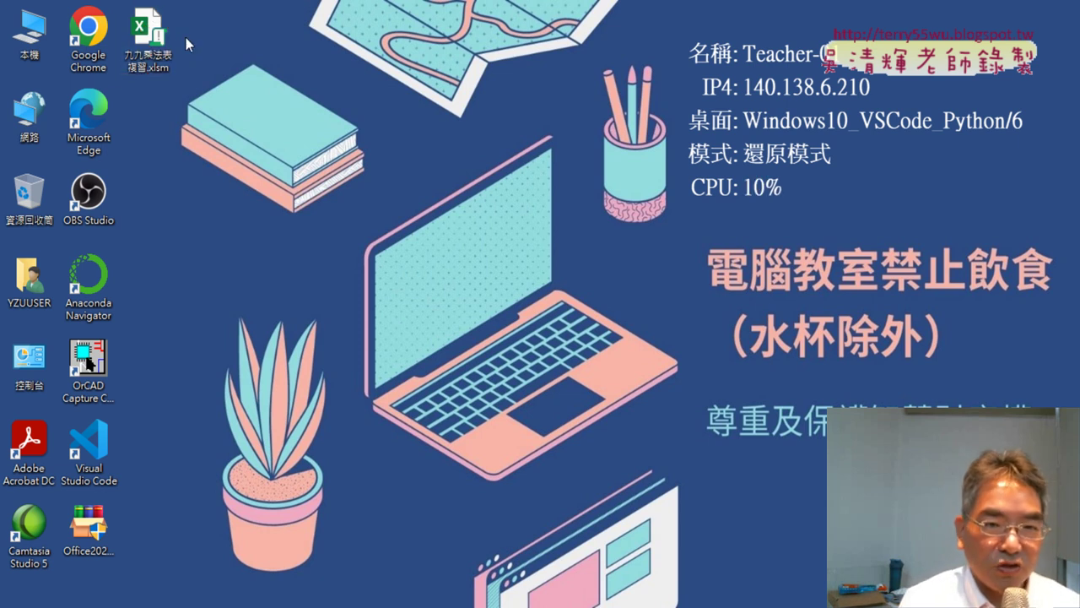
# Step: Reopen 九九乘法表複習.xlsm, dismiss the macro error messages, and enable its macros with 啟用內容
pyautogui.doubleClick(148, 42)
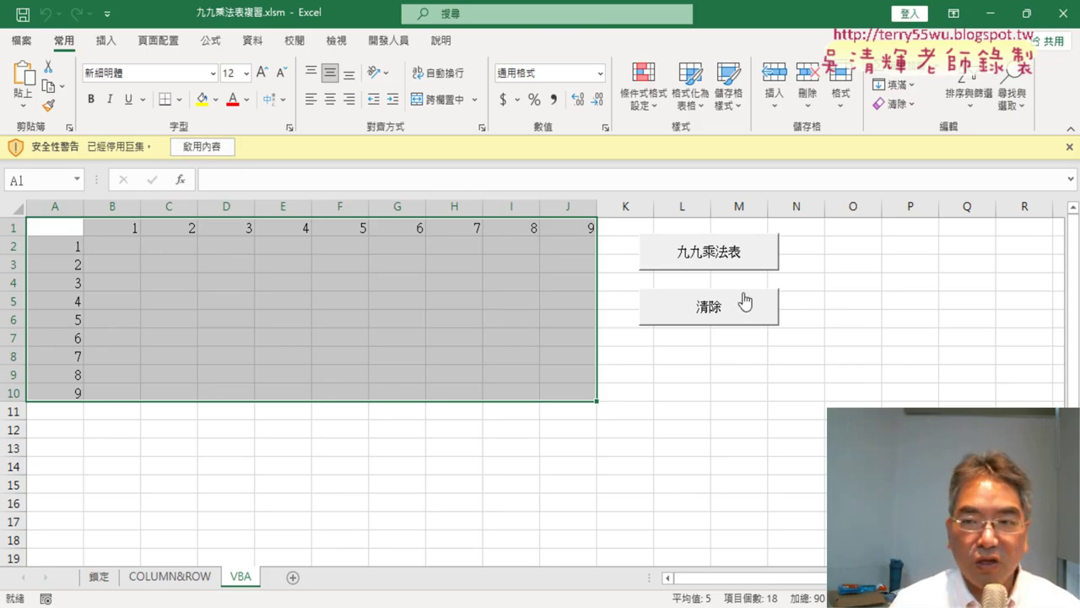
pyautogui.click(698, 255)
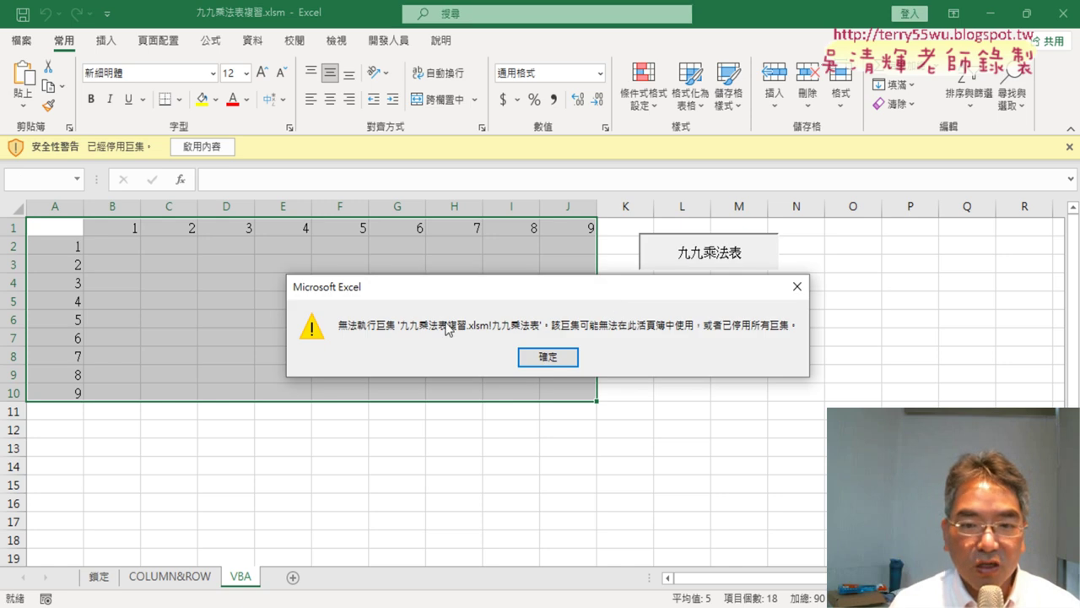
pyautogui.click(548, 356)
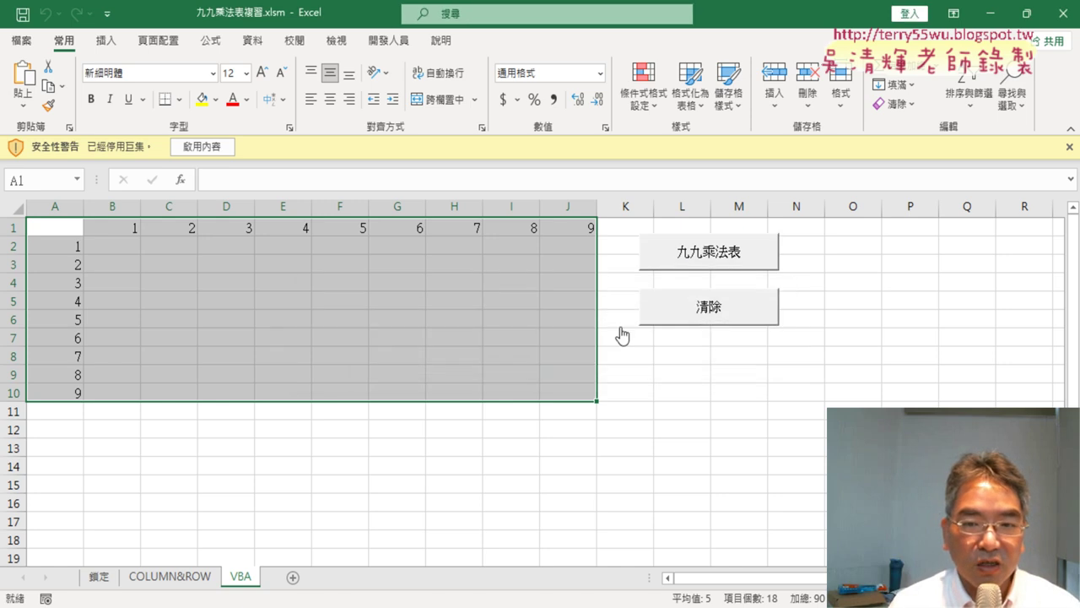
pyautogui.click(707, 313)
pyautogui.click(558, 356)
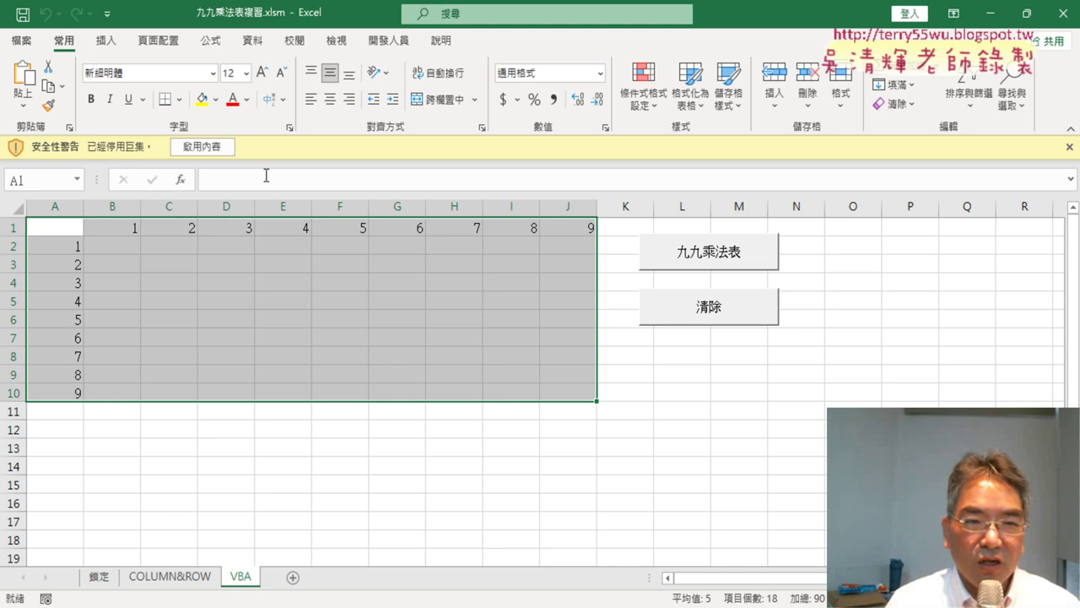
pyautogui.click(212, 148)
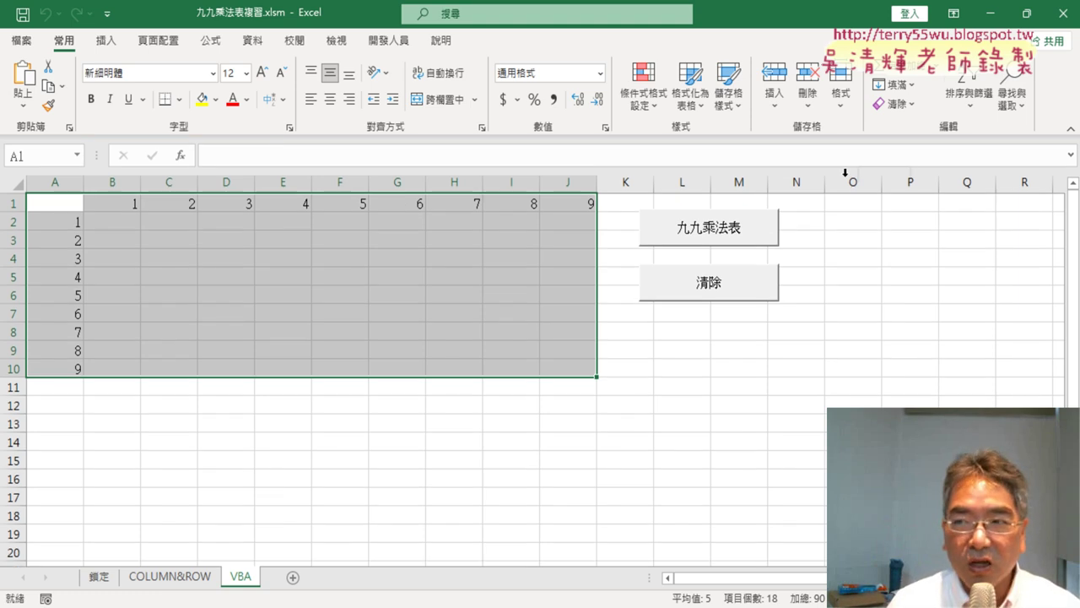
# Step: Test the 九九乘法表 and 清除 buttons several times, then close Excel
pyautogui.click(751, 222)
pyautogui.click(721, 287)
pyautogui.click(717, 230)
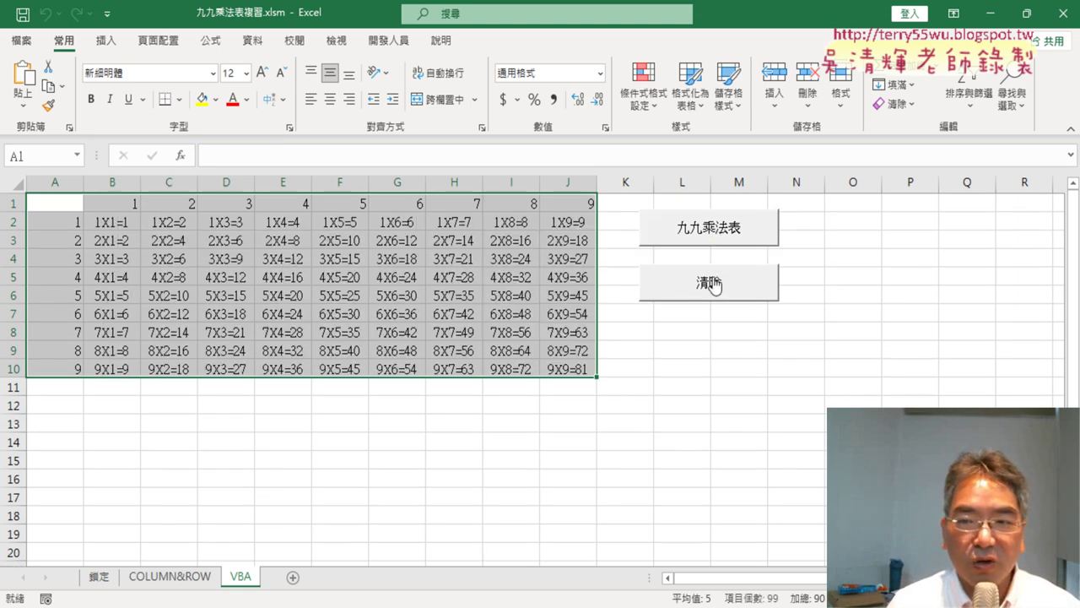
pyautogui.click(713, 286)
pyautogui.click(727, 223)
pyautogui.click(726, 288)
pyautogui.click(730, 240)
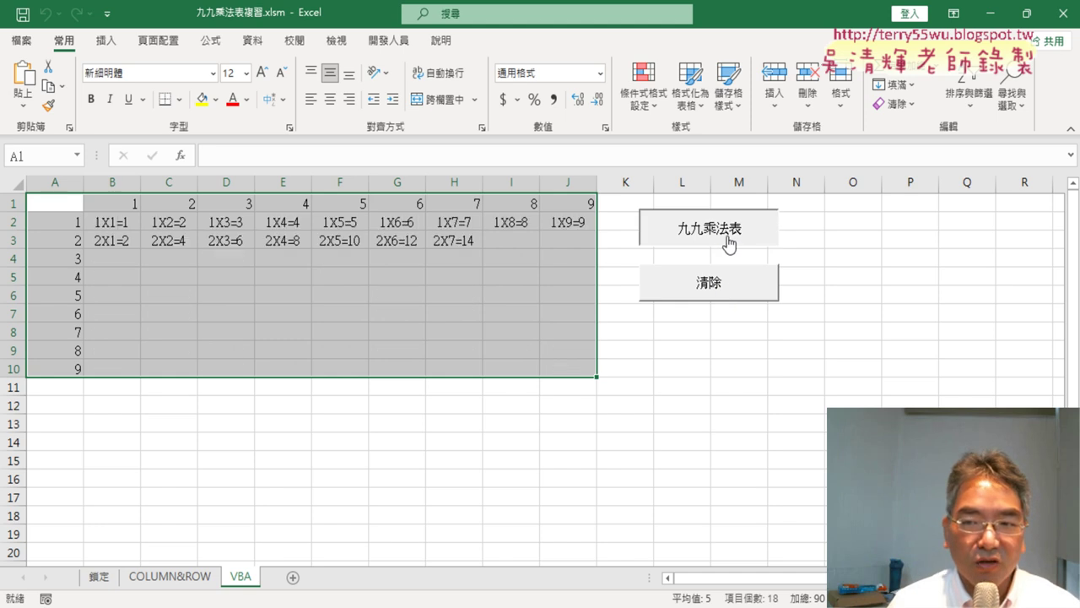
pyautogui.click(1061, 12)
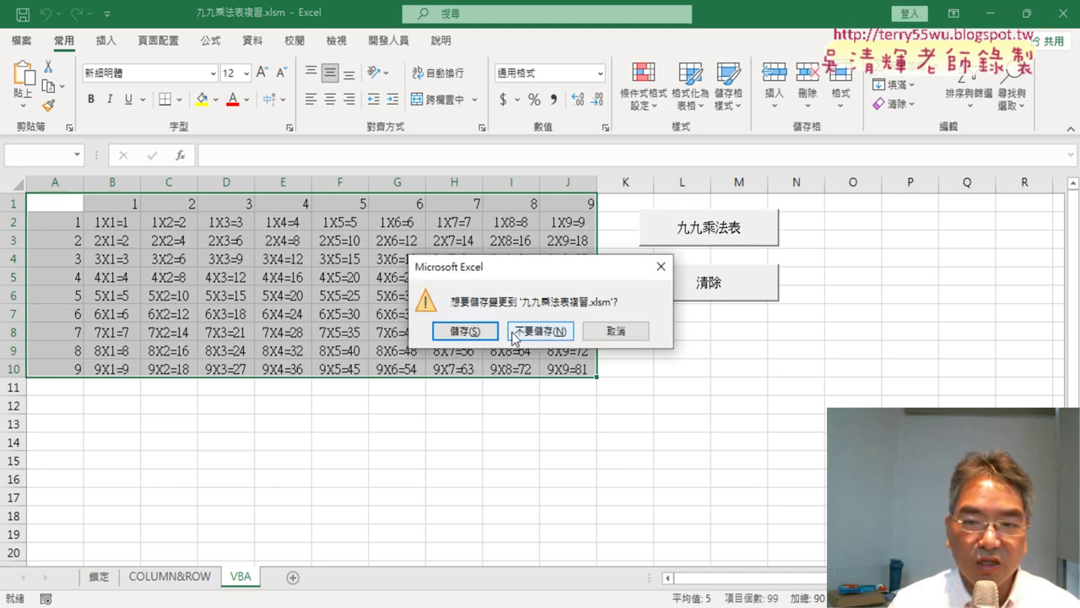
pyautogui.click(475, 333)
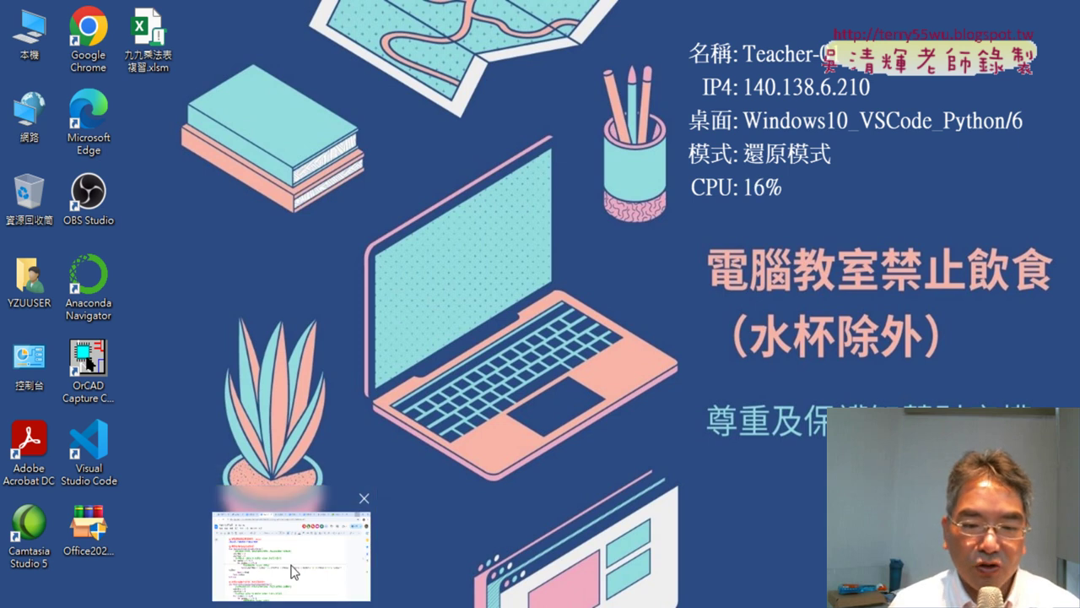
# Step: In the Chrome 108九九乘法表 notes, scroll down to the 三字經補充 heading and select 三字
pyautogui.click(296, 572)
pyautogui.scroll(-2, 348, 450)
pyautogui.scroll(-5, 422, 422)
pyautogui.scroll(-10, 591, 397)
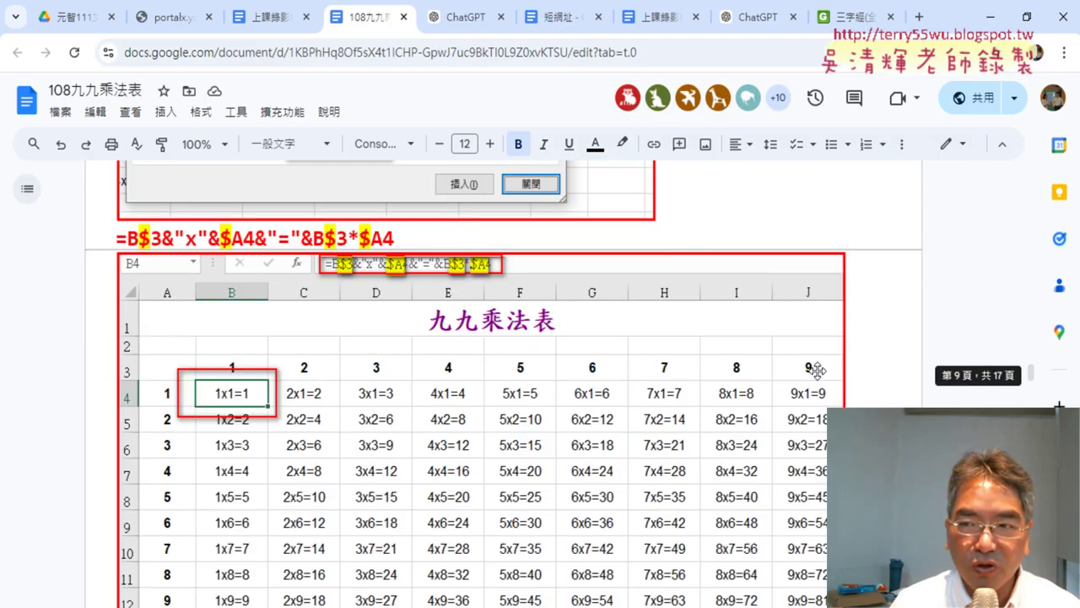
pyautogui.scroll(-10, 817, 372)
pyautogui.scroll(-5, 817, 371)
pyautogui.scroll(-5, 817, 371)
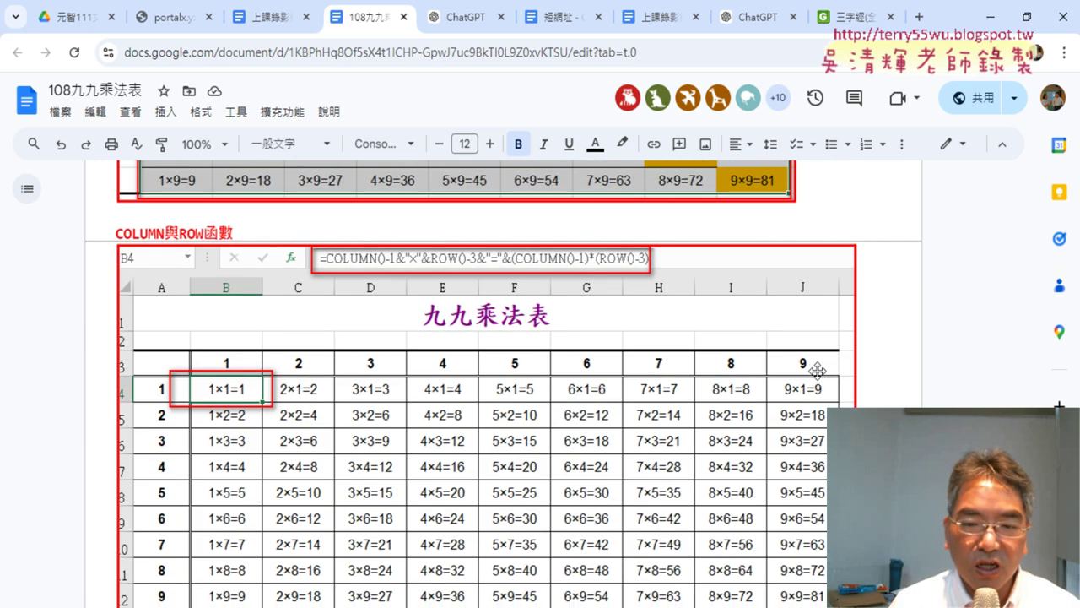
pyautogui.scroll(-5, 817, 371)
pyautogui.scroll(-5, 818, 371)
pyautogui.scroll(-5, 819, 371)
pyautogui.scroll(-4, 816, 368)
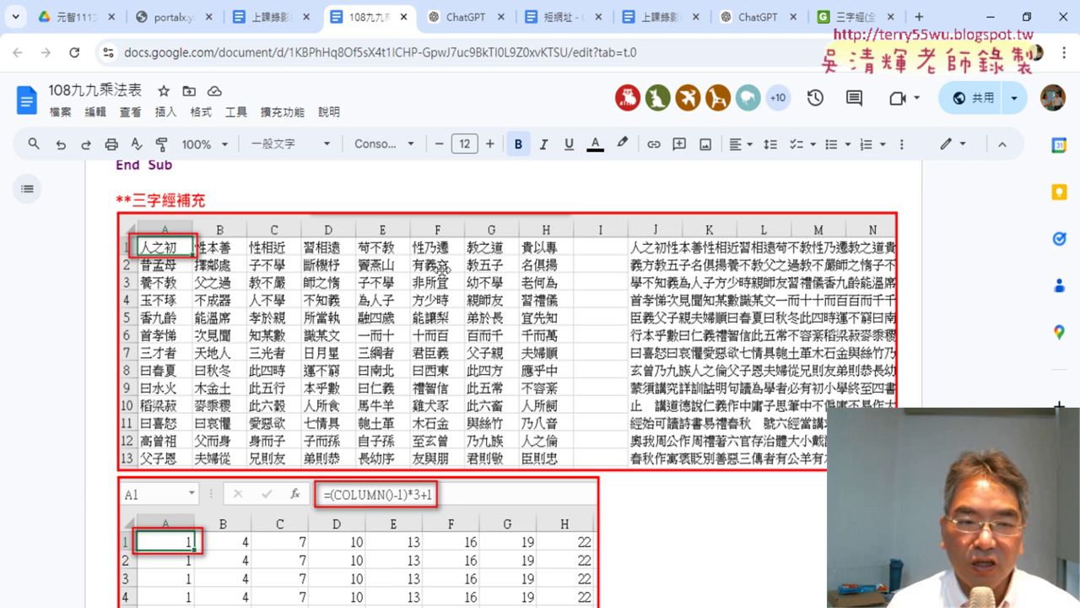
pyautogui.moveTo(132, 200); pyautogui.dragTo(162, 200)
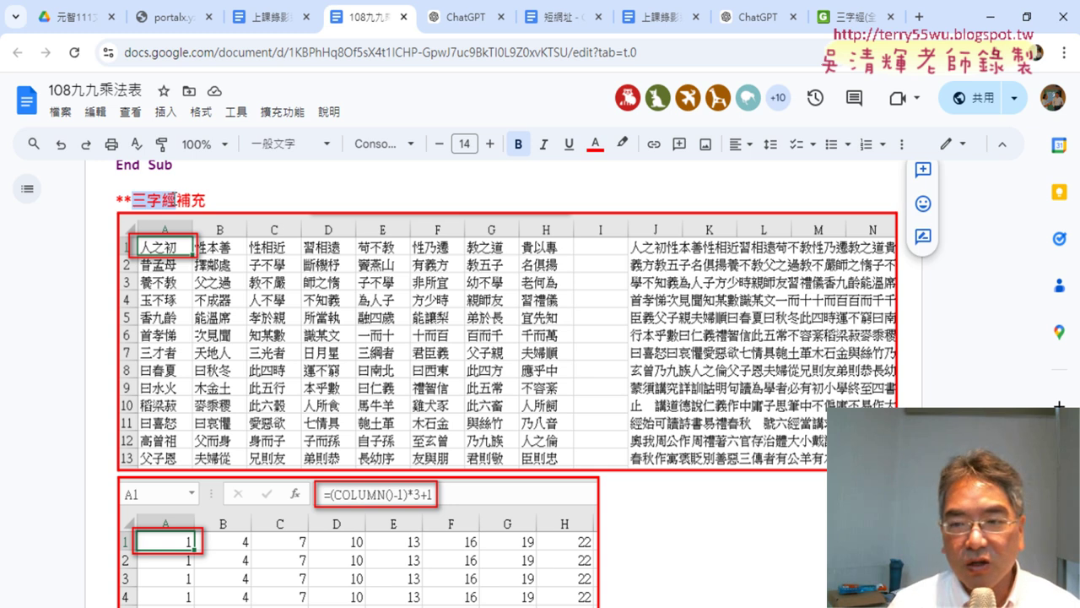